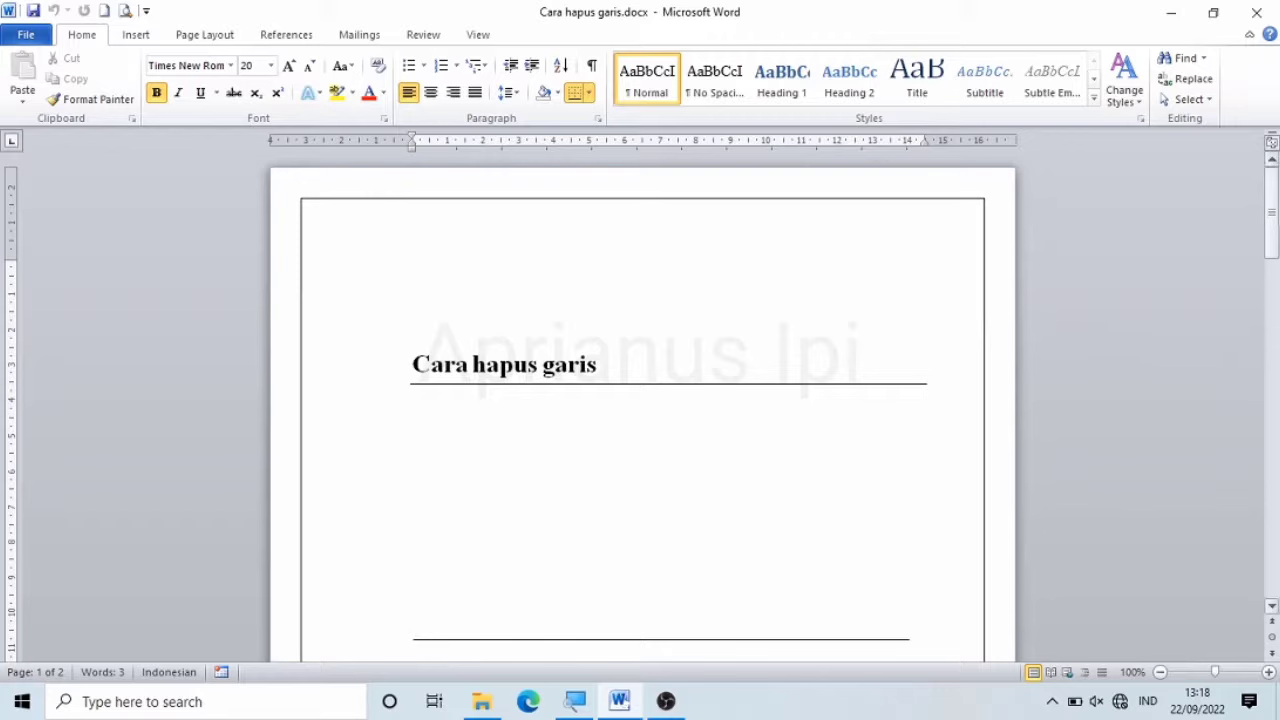
Scroll the page and move the insertion point around the lower horizontal line.
{"action": "left_click_drag", "start_coordinate": [1273, 240], "coordinate": [1273, 392]}
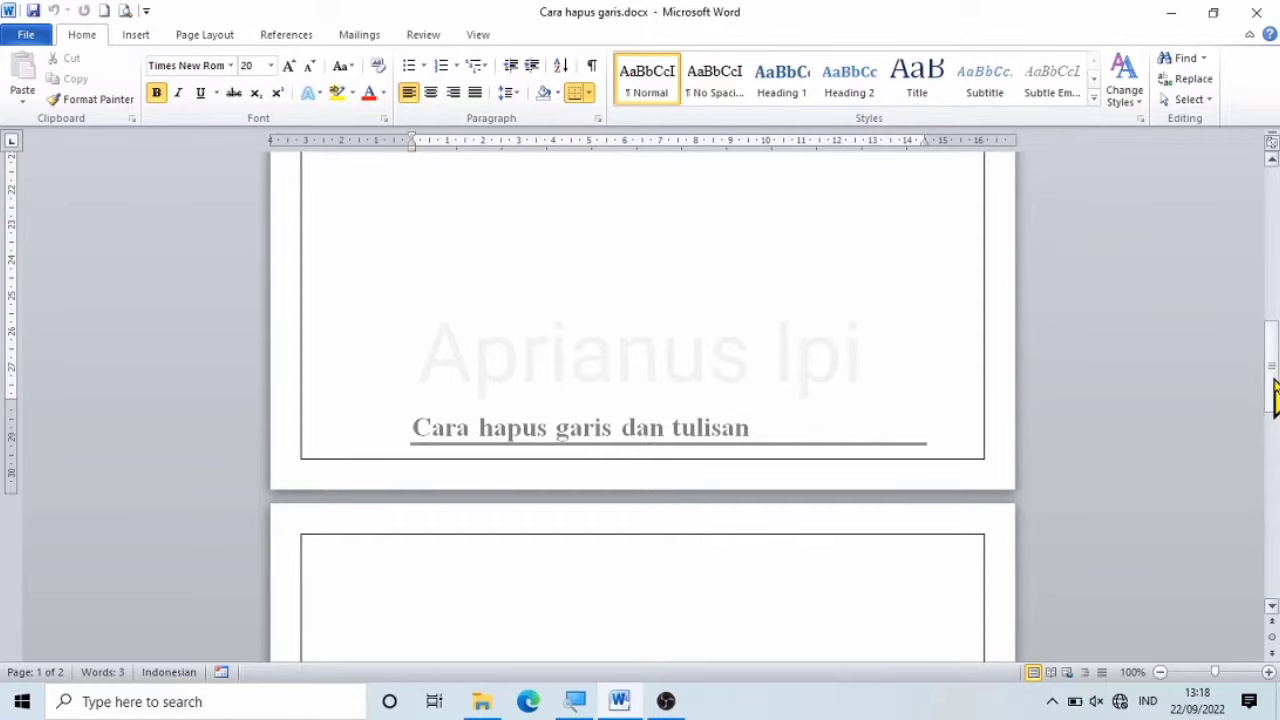
{"action": "left_click_drag", "start_coordinate": [1274, 382], "coordinate": [1242, 212]}
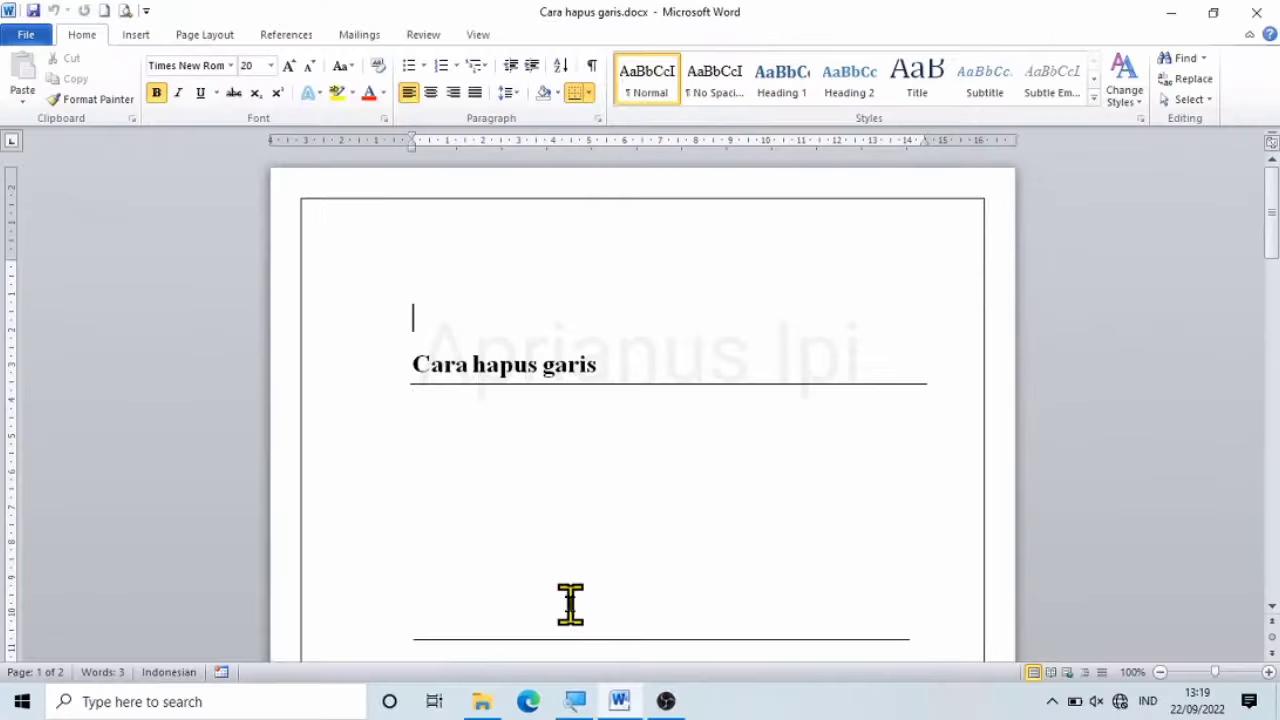
{"action": "left_click", "coordinate": [667, 606]}
{"action": "key", "text": "Down"}
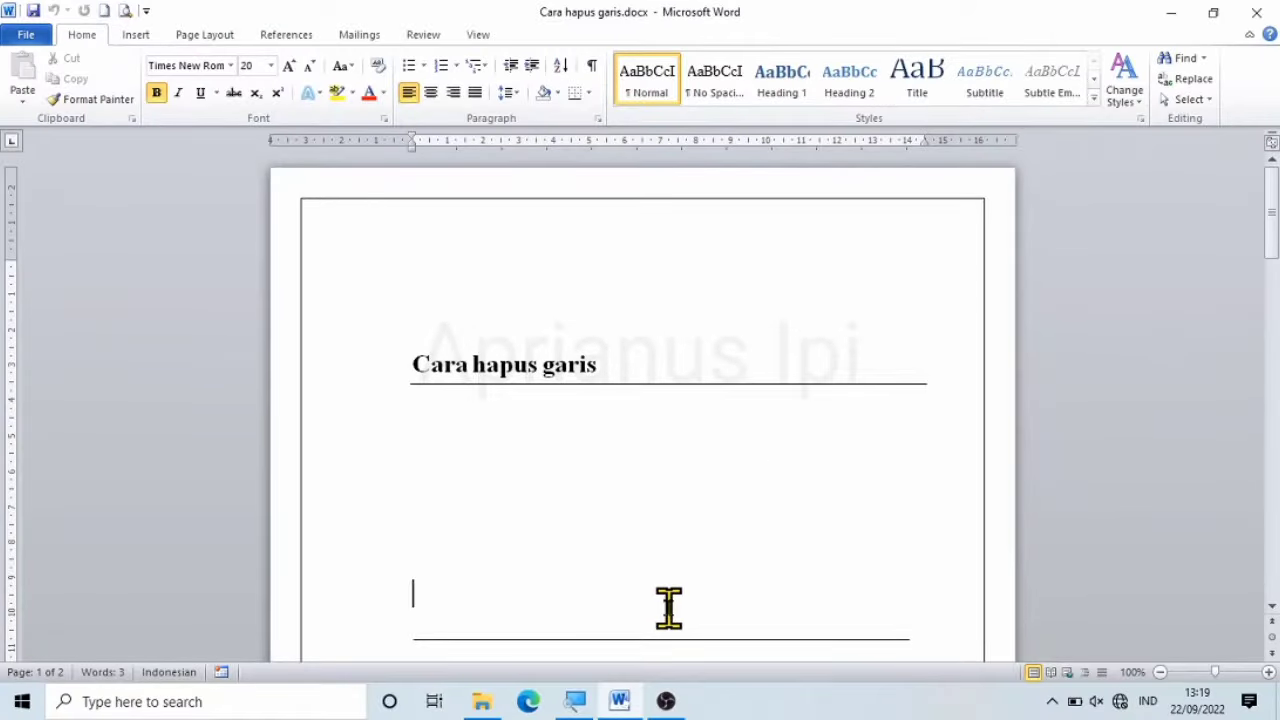
{"action": "key", "text": "Down"}
{"action": "key", "text": "Down"}
{"action": "key", "text": "Down"}
{"action": "key", "text": "Down"}
{"action": "key", "text": "Down"}
{"action": "key", "text": "Down"}
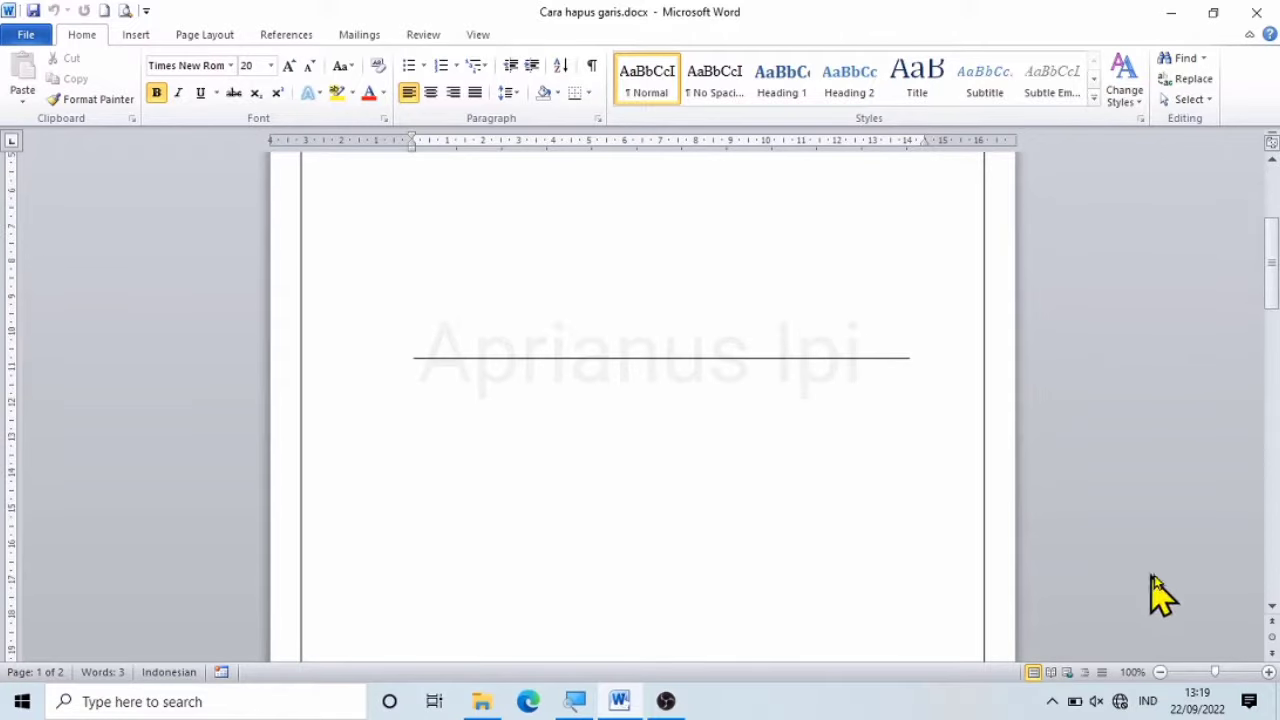
{"action": "left_click_drag", "start_coordinate": [1274, 320], "coordinate": [1273, 424]}
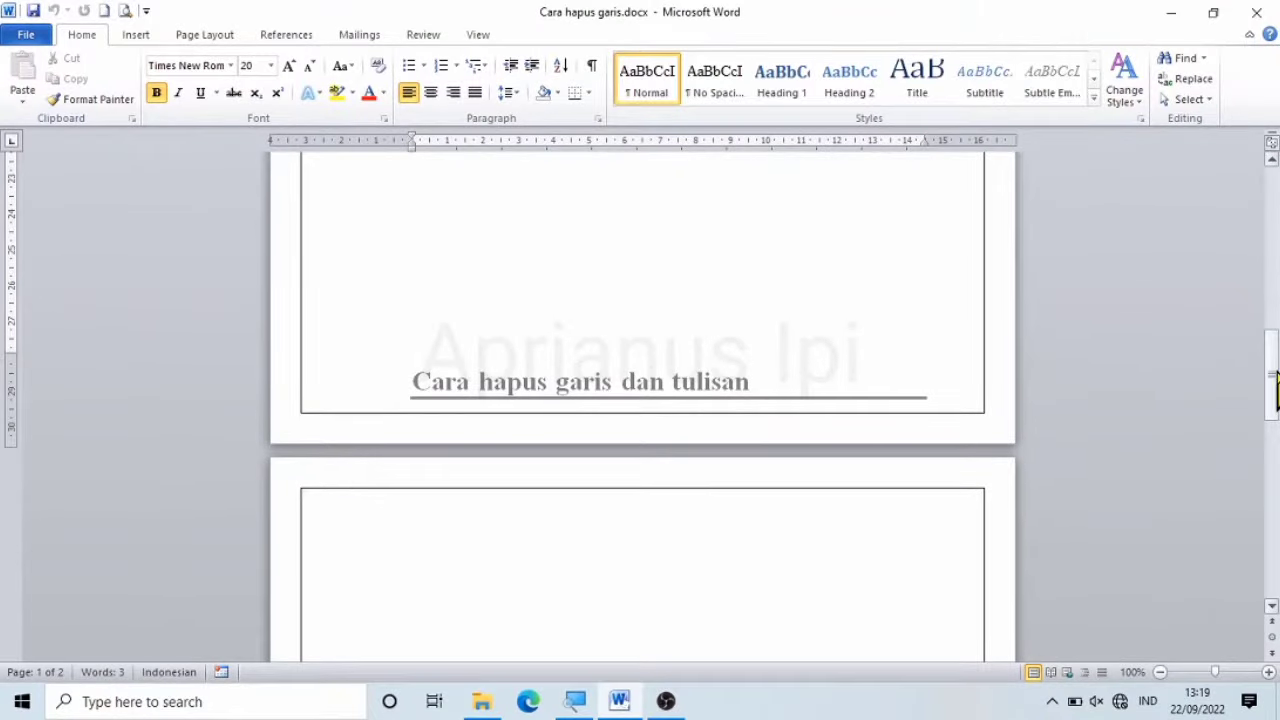
{"action": "left_click_drag", "start_coordinate": [1274, 385], "coordinate": [1272, 337]}
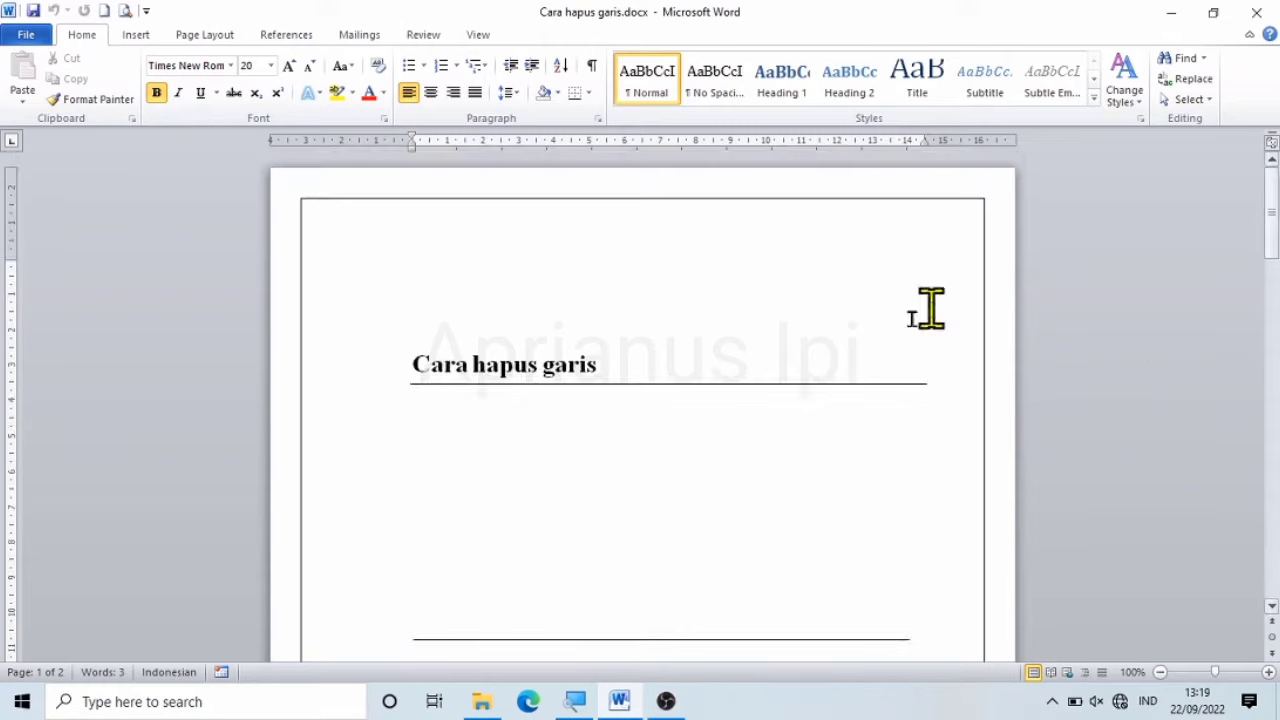
Delete the blank line under the title, trimming the heading to 'Cara hapus ga'.
{"action": "left_click", "coordinate": [751, 421]}
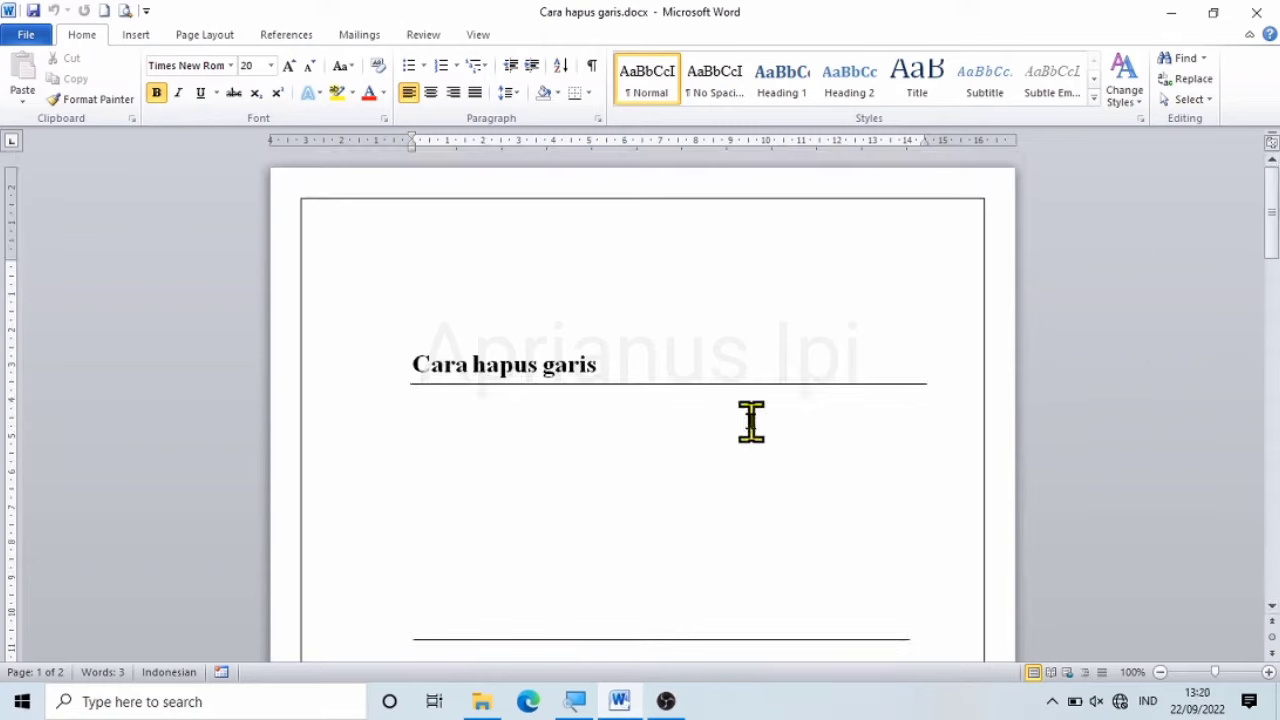
{"action": "key", "text": "Down"}
{"action": "key", "text": "Up"}
{"action": "key", "text": "Up"}
{"action": "key", "text": "Down"}
{"action": "key", "text": "BackSpace"}
{"action": "key", "text": "BackSpace"}
{"action": "key", "text": "BackSpace"}
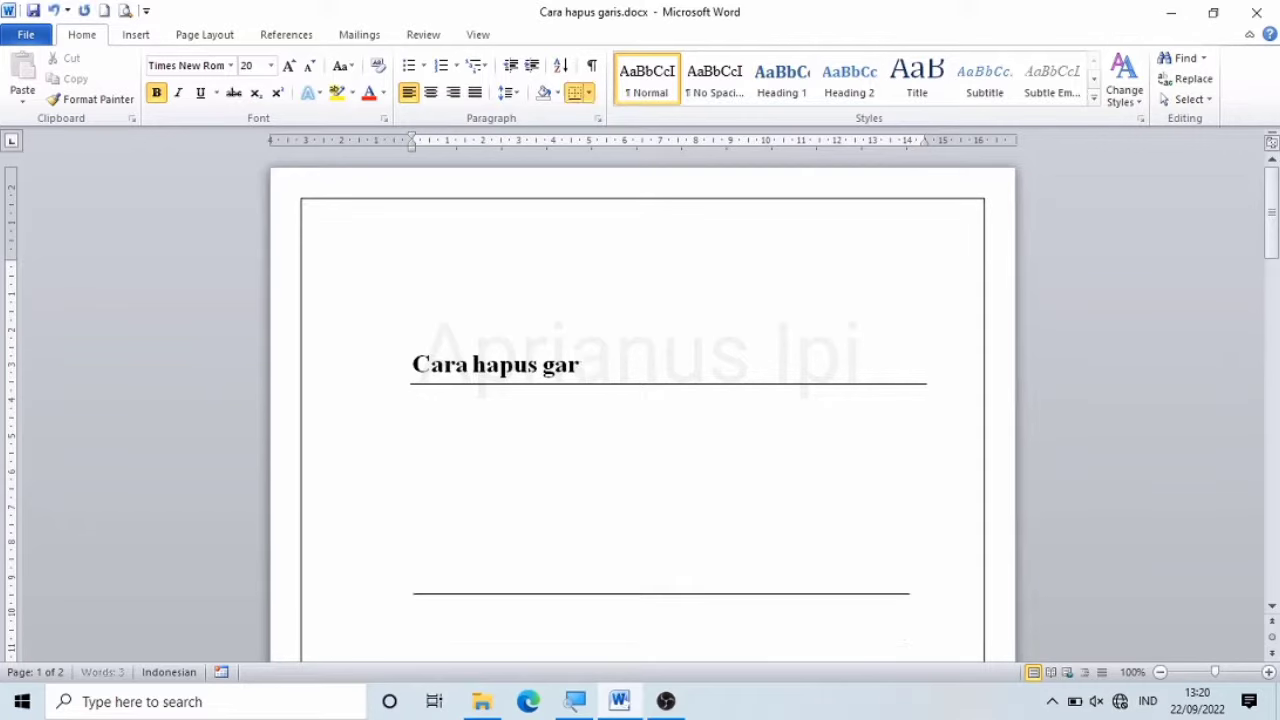
{"action": "key", "text": "BackSpace"}
{"action": "left_click", "coordinate": [413, 455]}
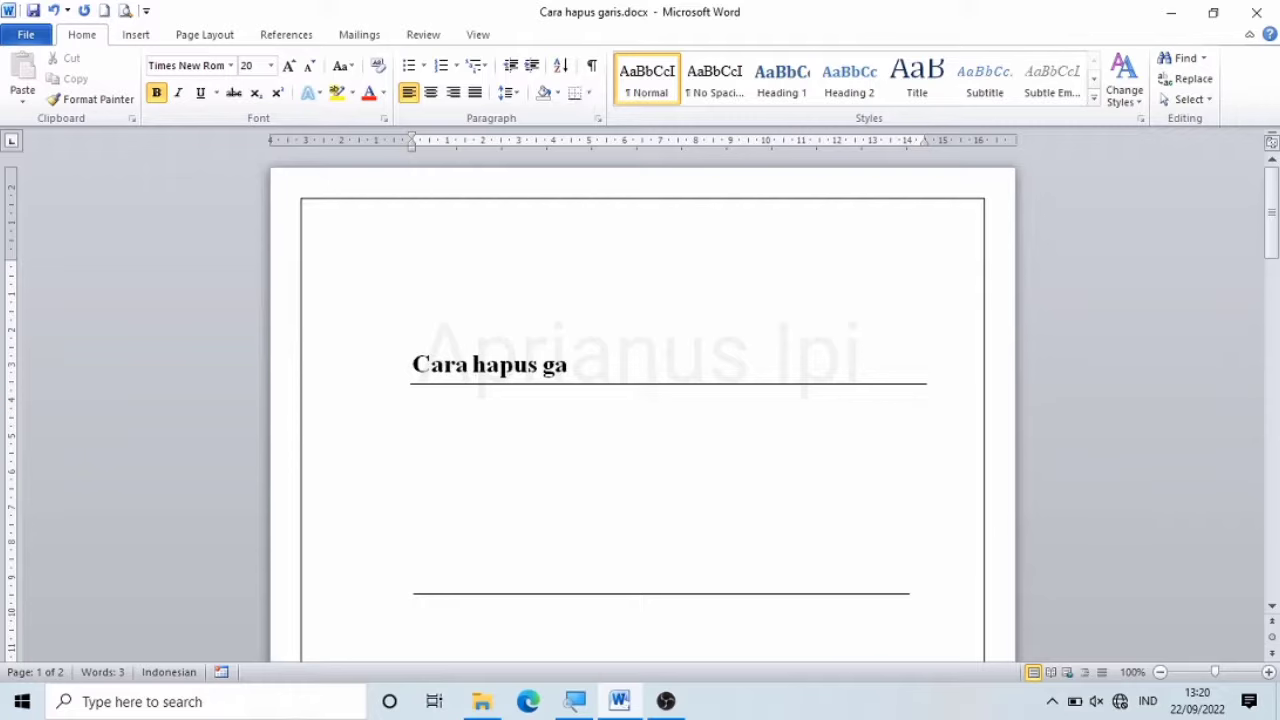
{"action": "left_click", "coordinate": [597, 363]}
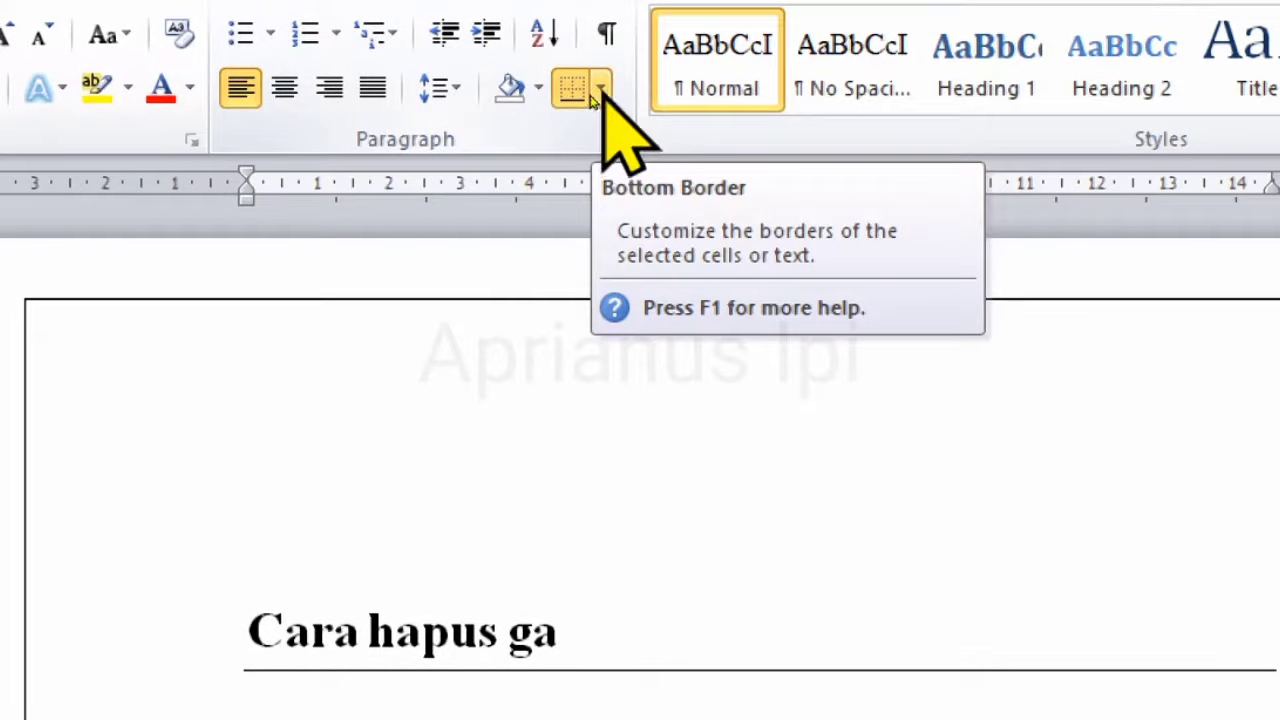
Apply No Border from the Borders dropdown to remove the heading's underline.
{"action": "left_click", "coordinate": [599, 92]}
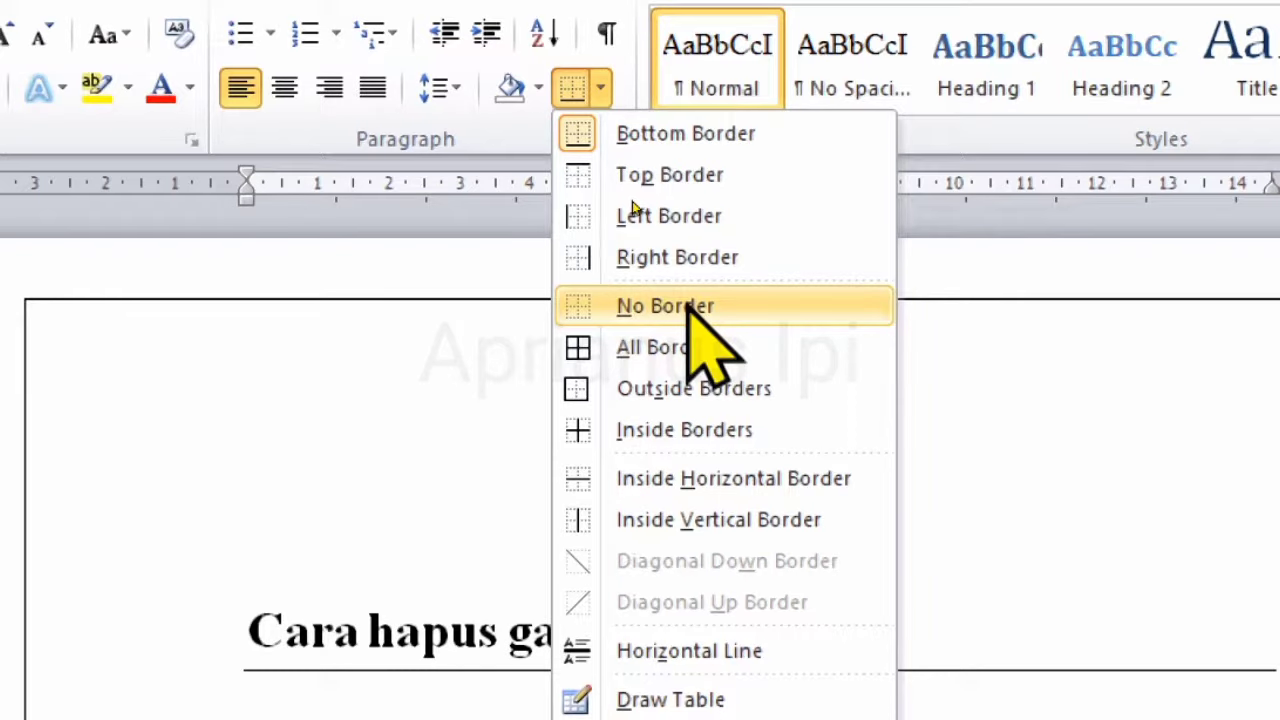
{"action": "left_click", "coordinate": [690, 306]}
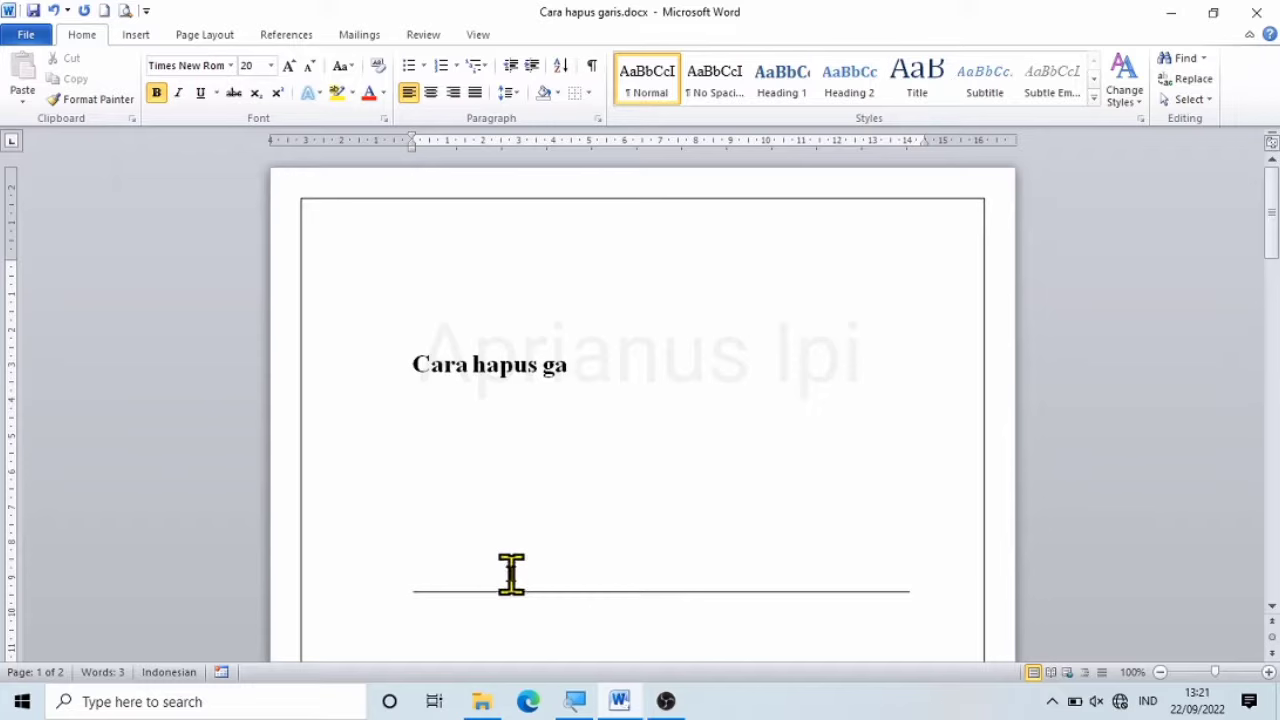
Select the drawn horizontal line below the heading and delete it.
{"action": "key", "text": "Down"}
{"action": "key", "text": "Up"}
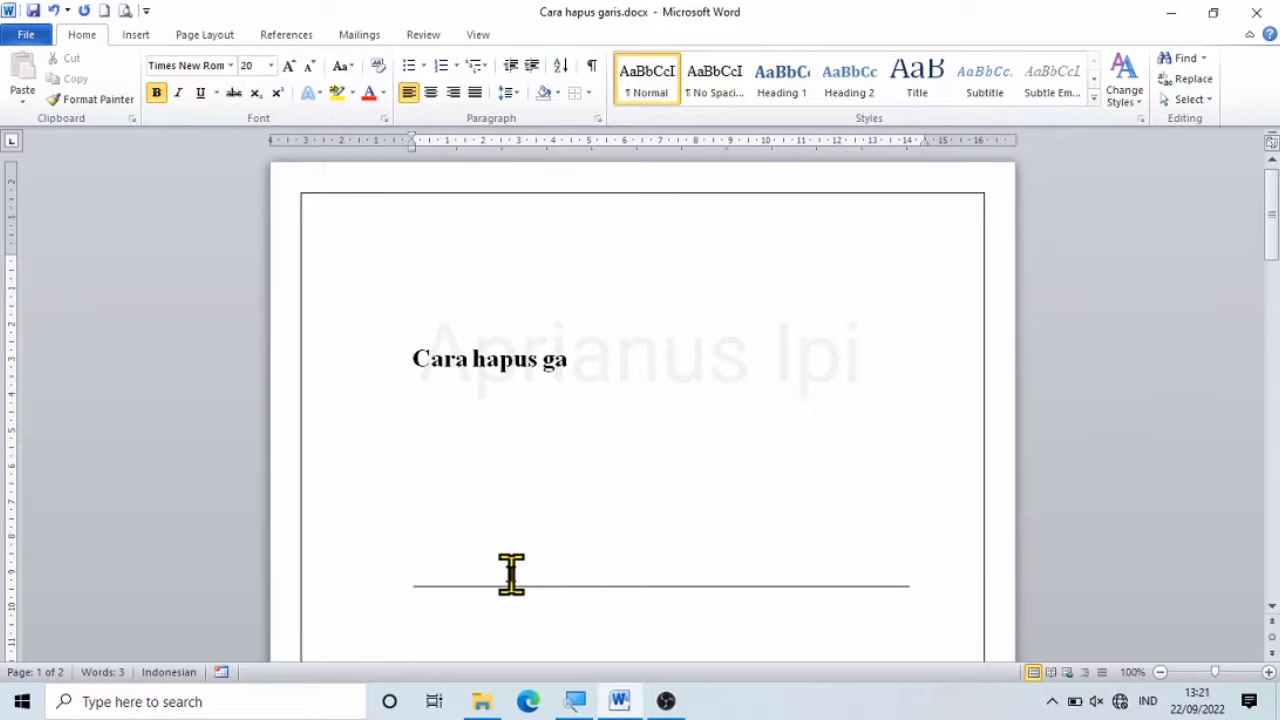
{"action": "left_click", "coordinate": [555, 553]}
{"action": "left_click", "coordinate": [141, 45]}
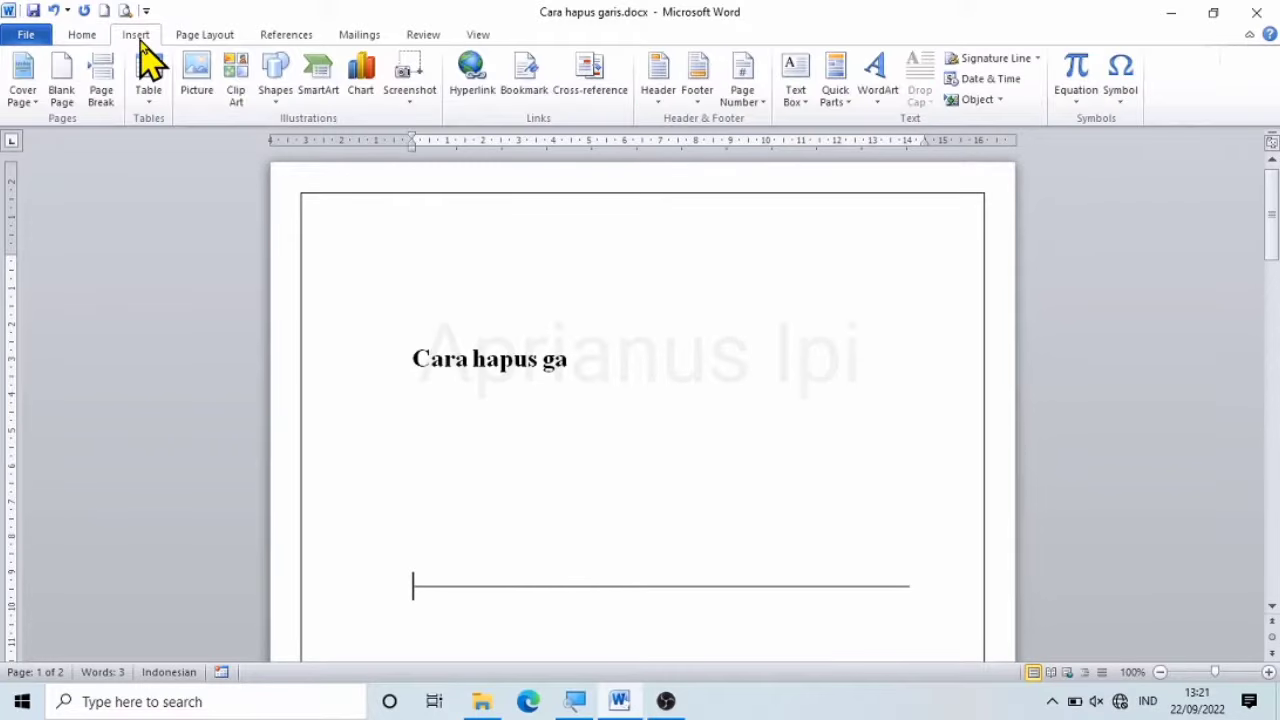
{"action": "left_click", "coordinate": [274, 98]}
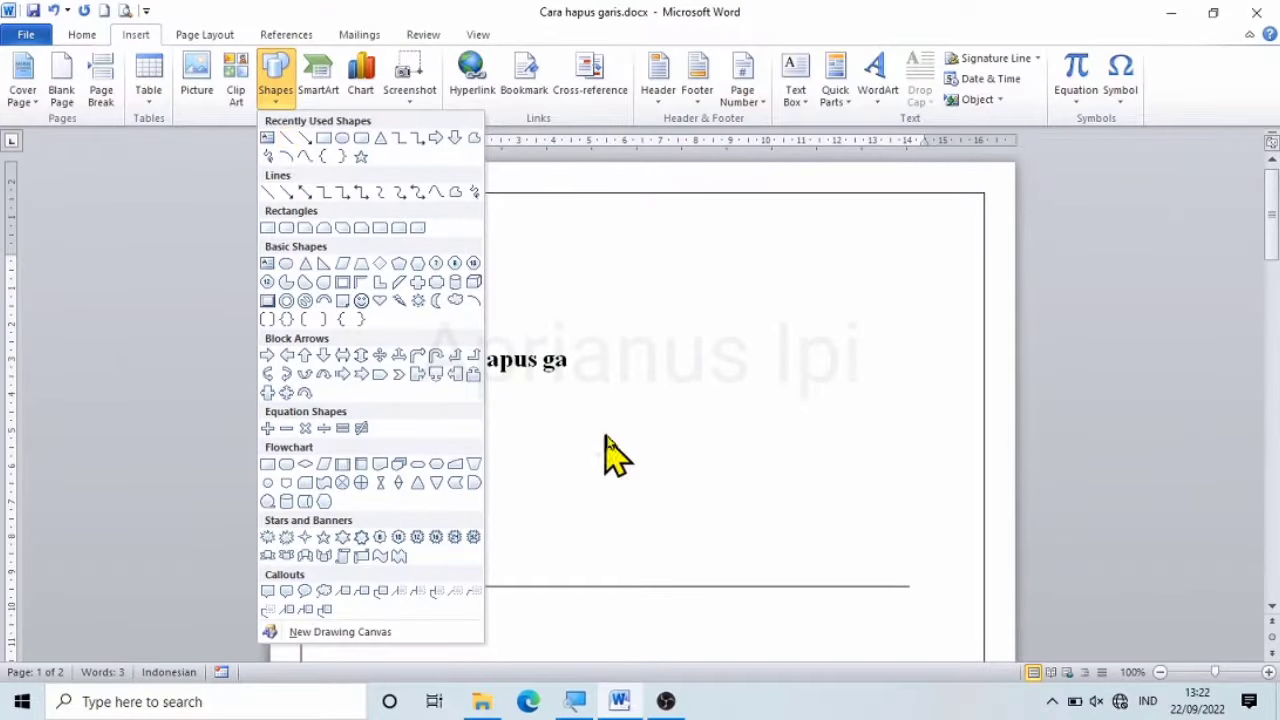
{"action": "left_click", "coordinate": [611, 436]}
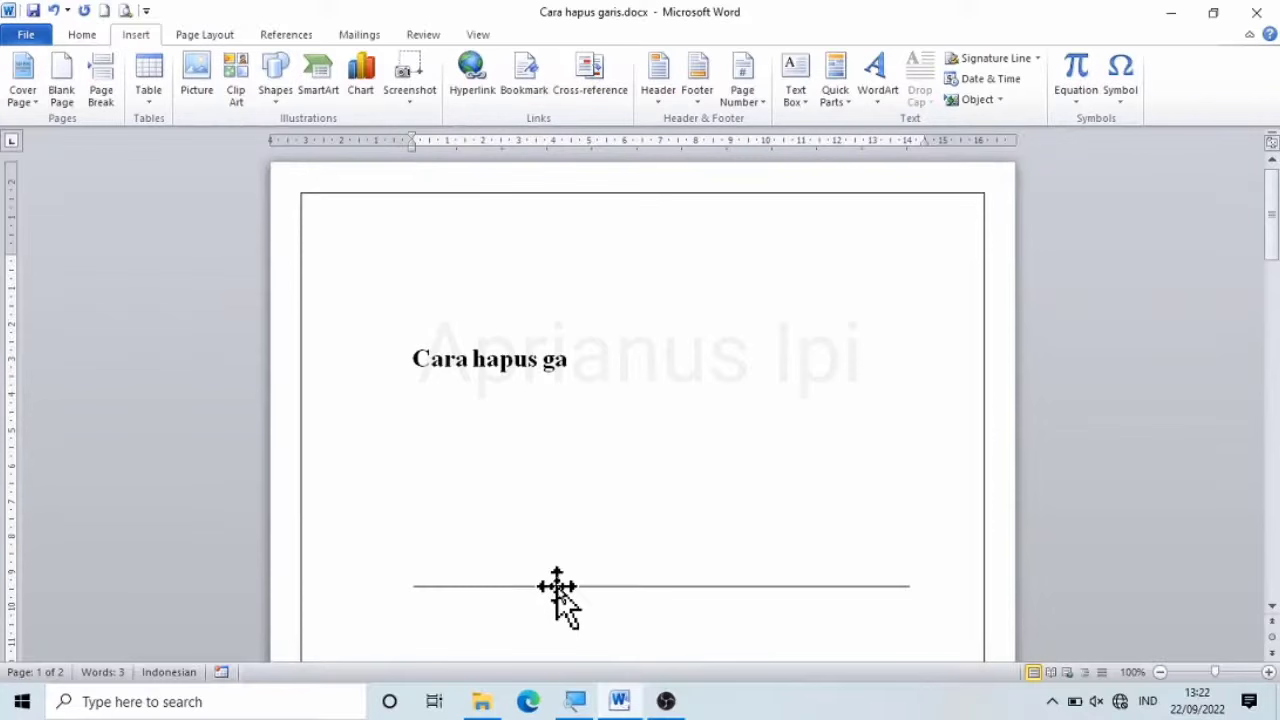
{"action": "left_click", "coordinate": [557, 587]}
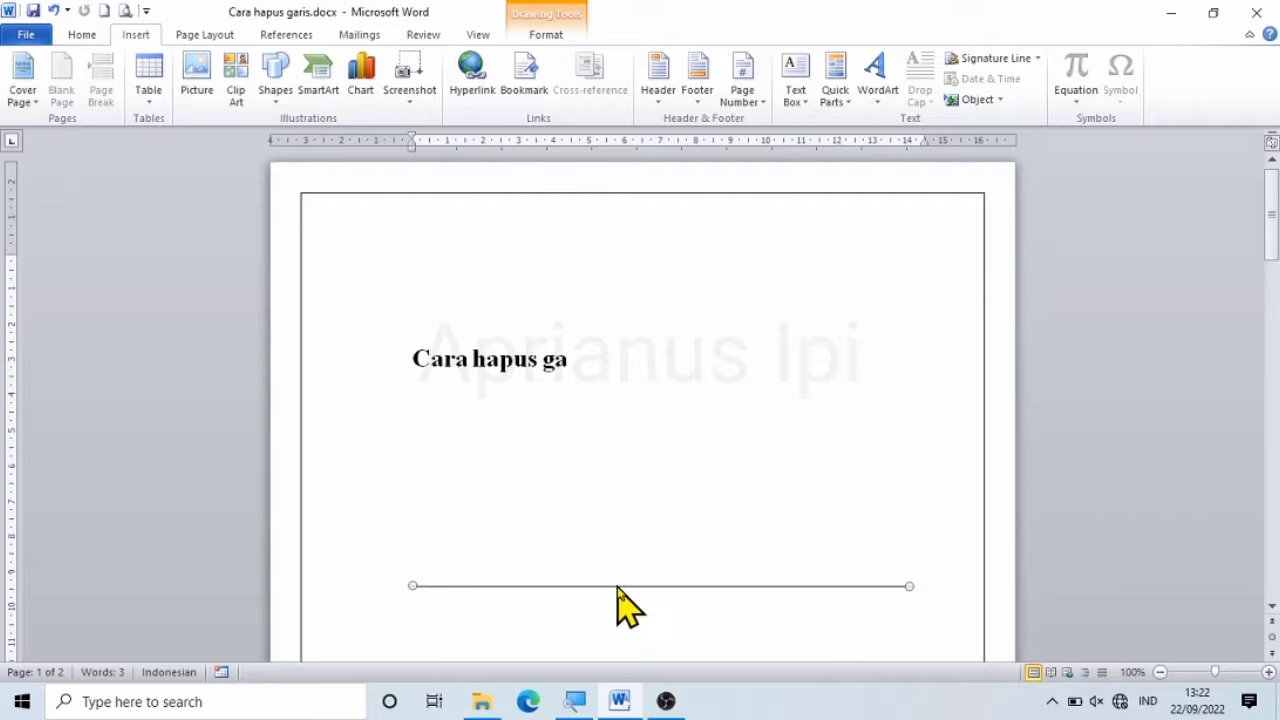
{"action": "key", "text": "Delete"}
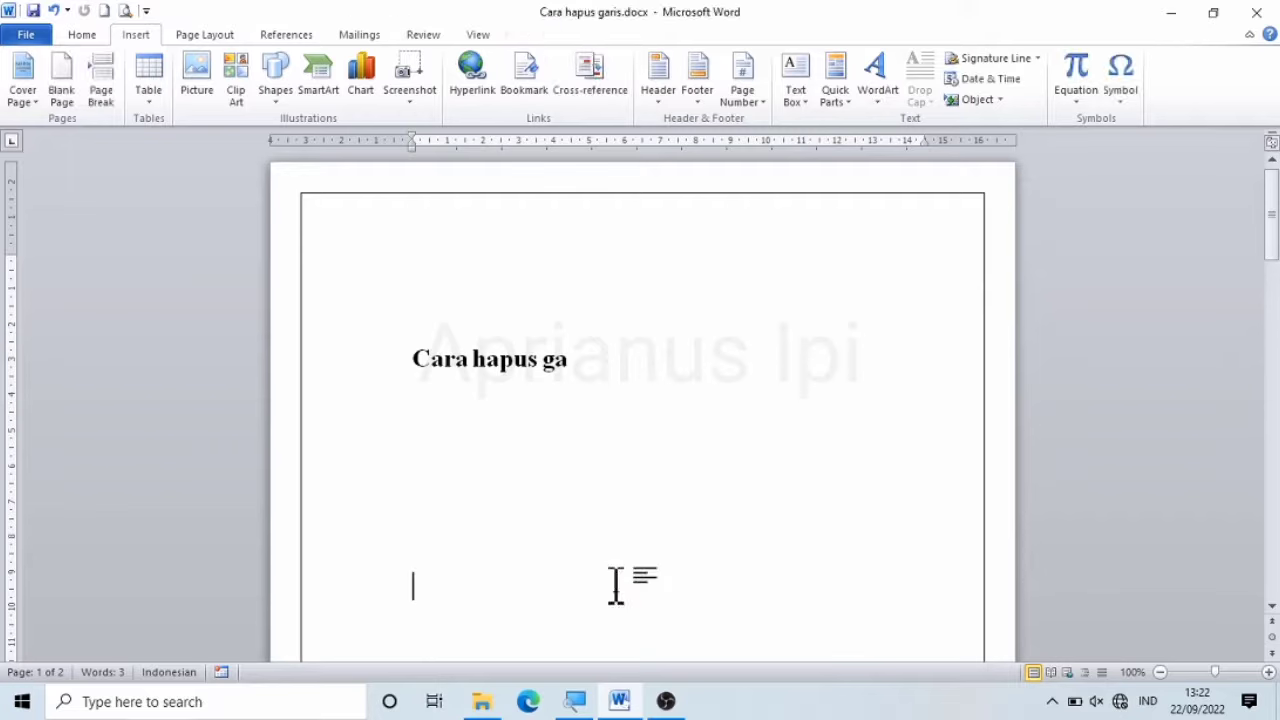
On the Home tab, open the Borders dropdown in the Paragraph group.
{"action": "left_click", "coordinate": [435, 572]}
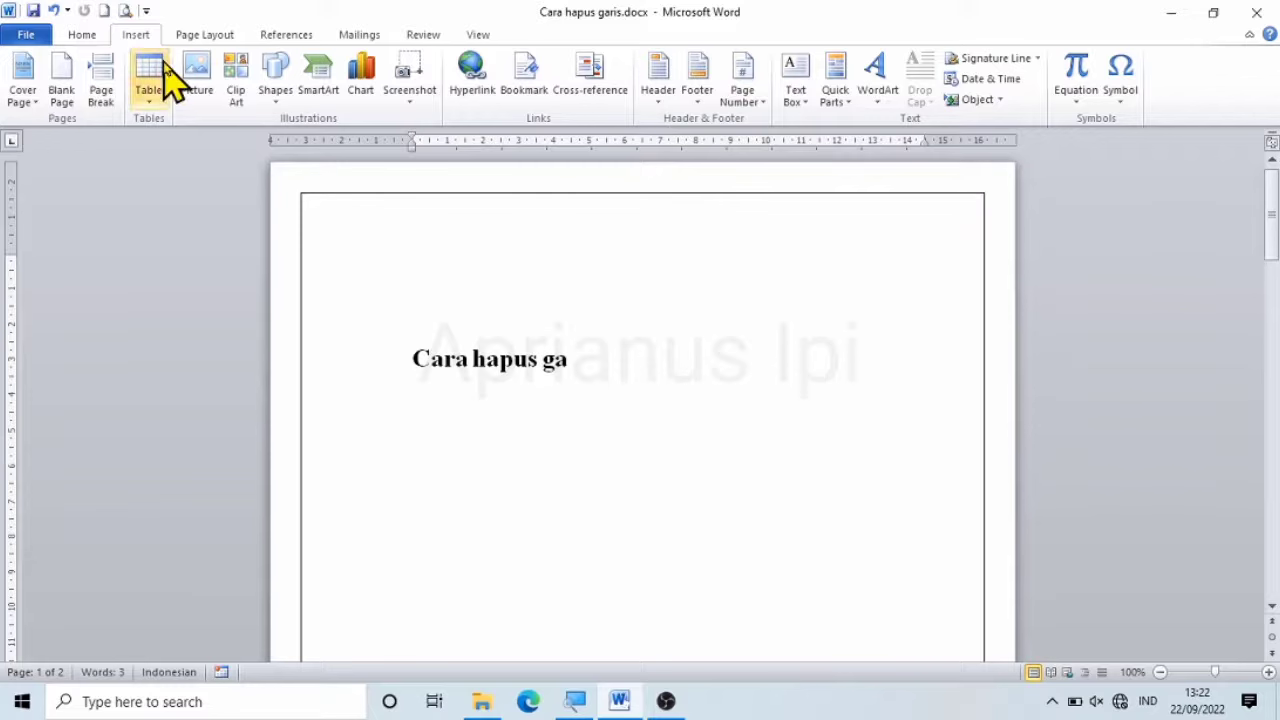
{"action": "left_click", "coordinate": [87, 38]}
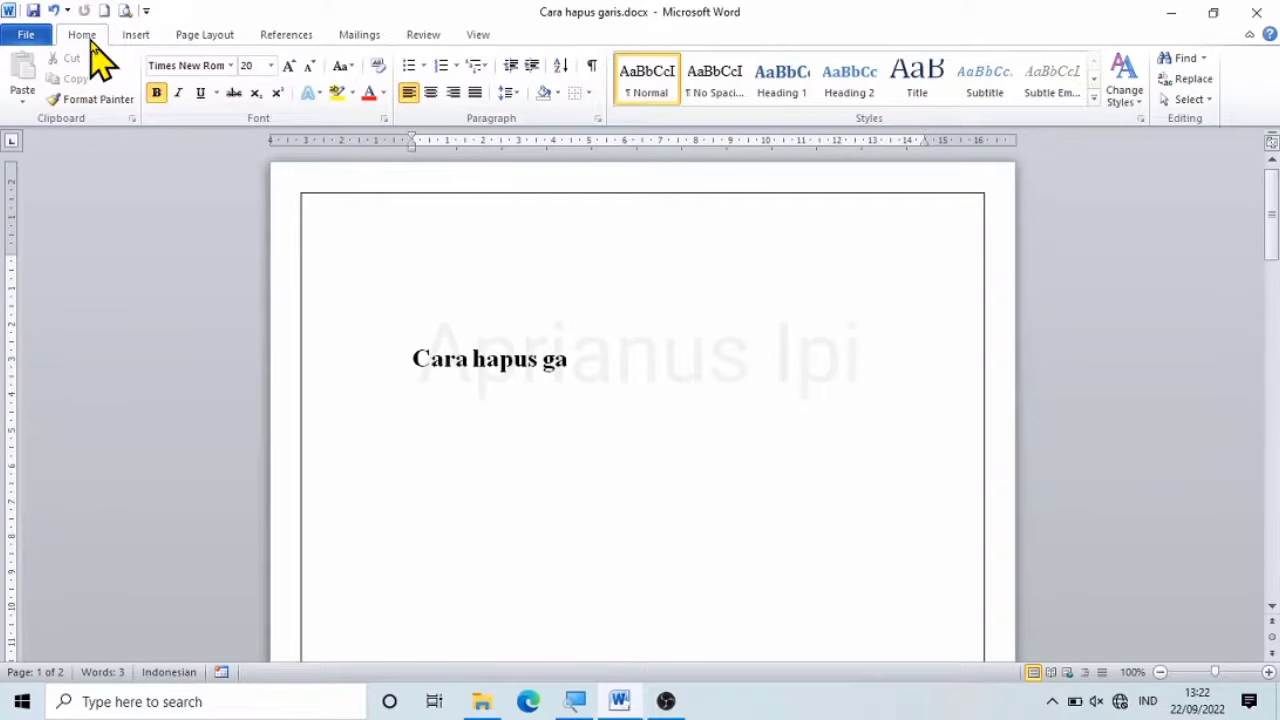
{"action": "left_click", "coordinate": [589, 95]}
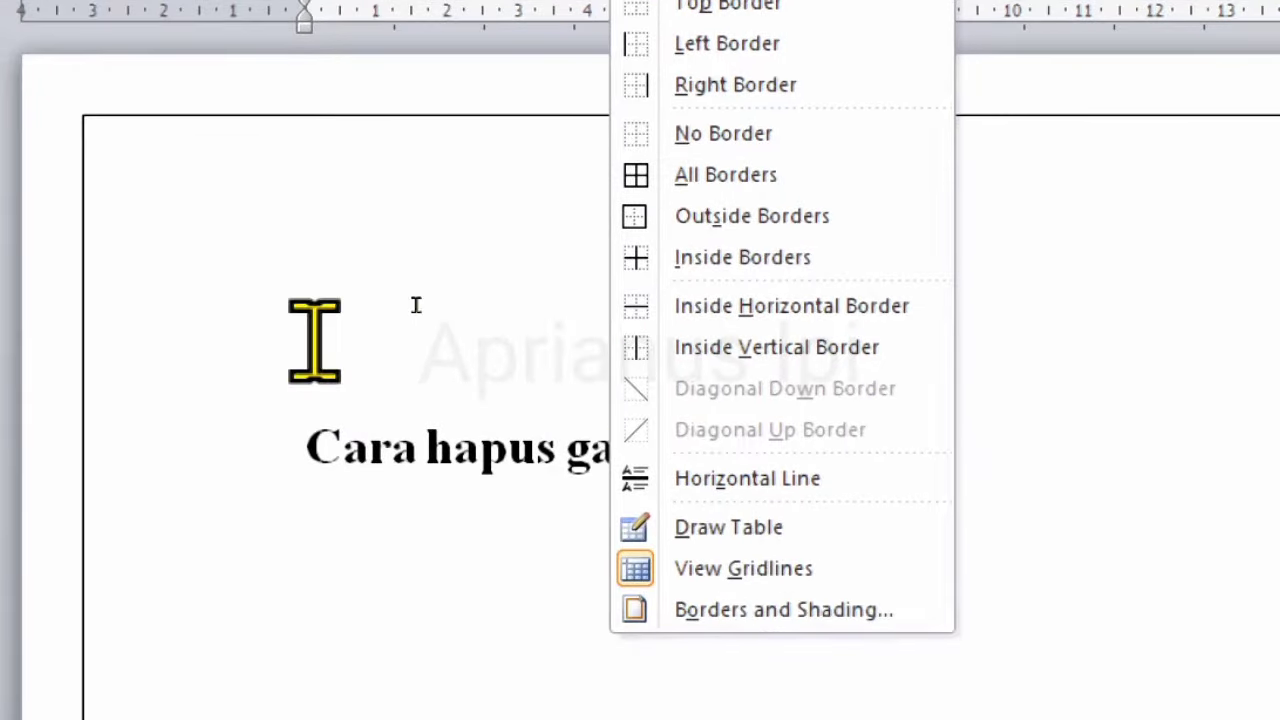
{"action": "left_click", "coordinate": [314, 340]}
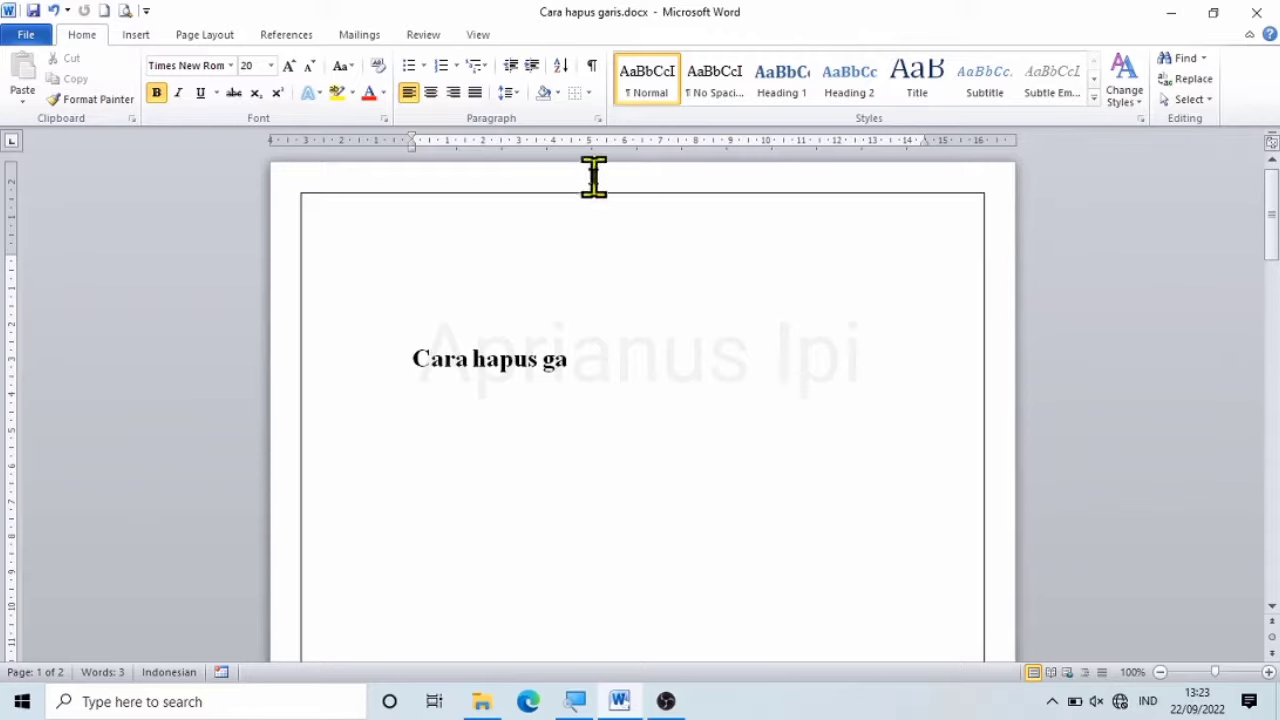
{"action": "left_click", "coordinate": [589, 95]}
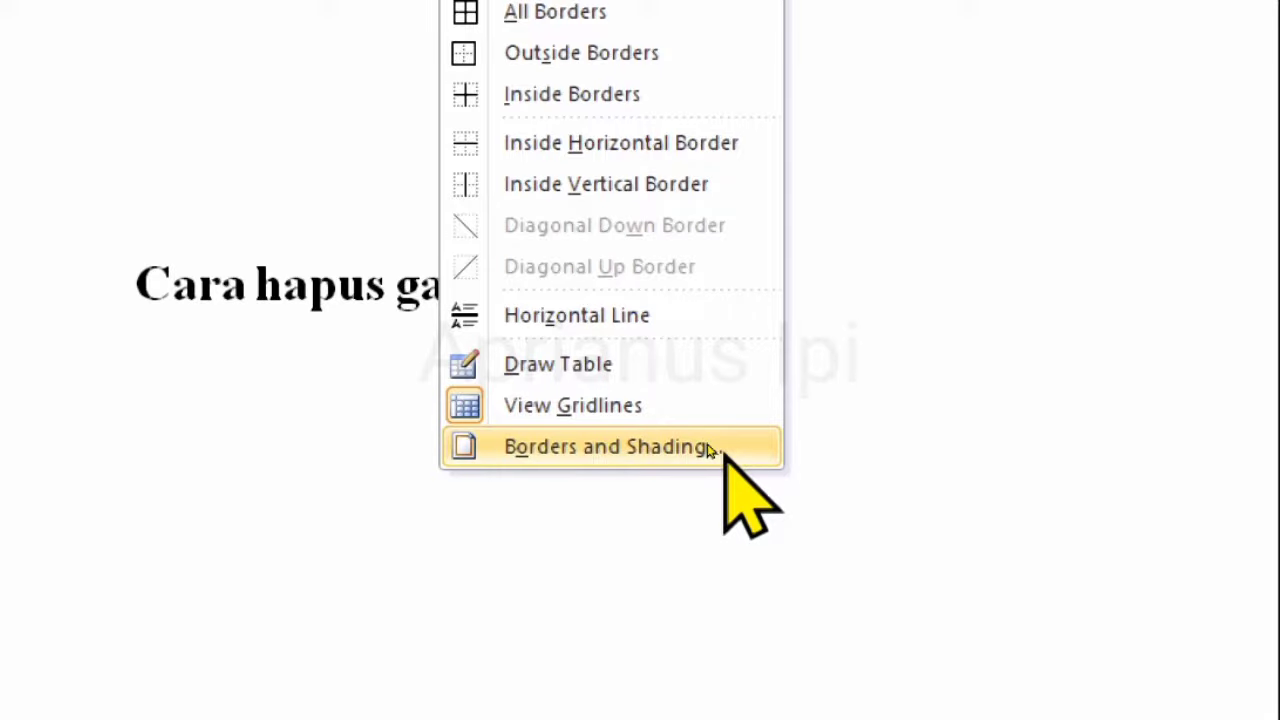
In Borders and Shading, set the Page Border to None and apply it.
{"action": "left_click", "coordinate": [708, 450]}
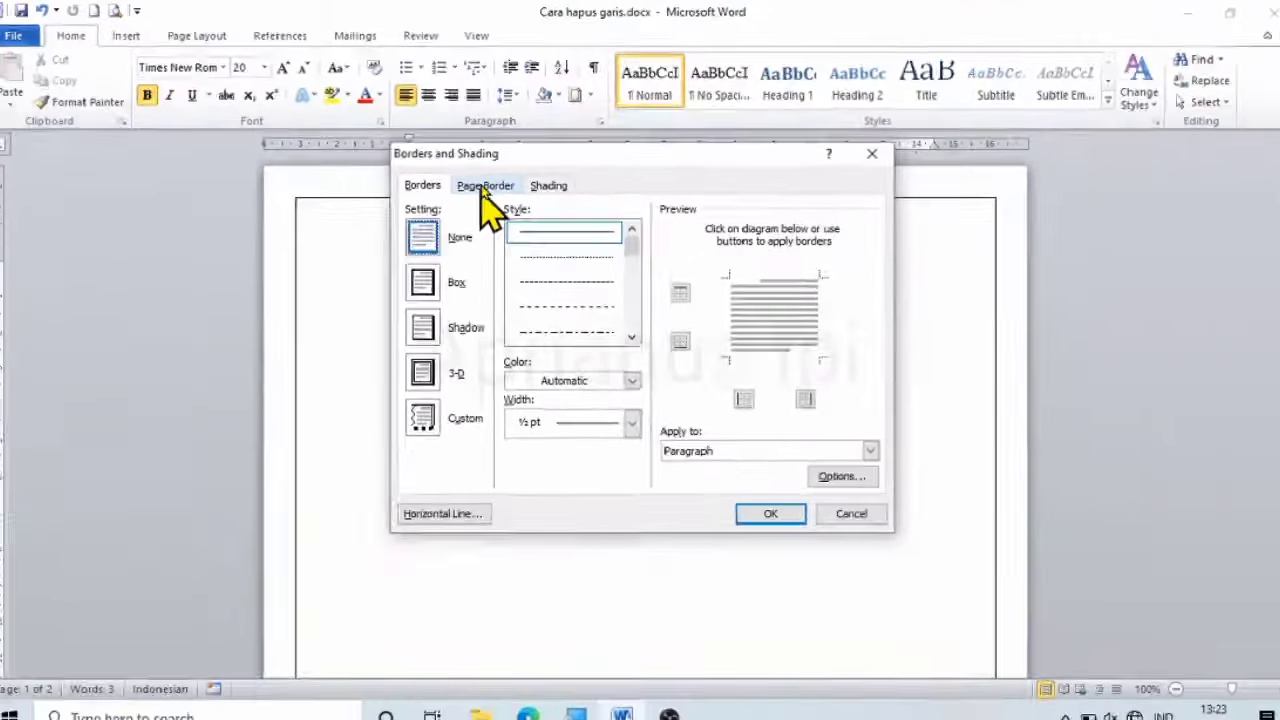
{"action": "left_click", "coordinate": [485, 188]}
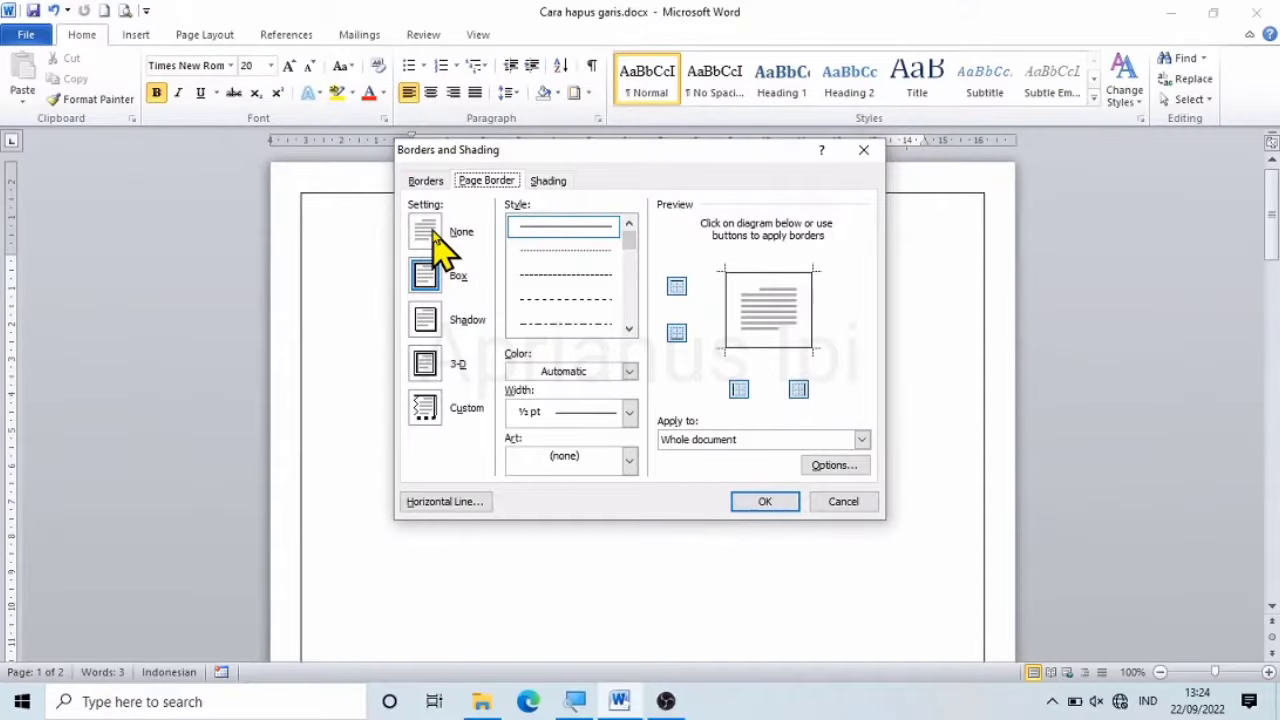
{"action": "left_click", "coordinate": [433, 238]}
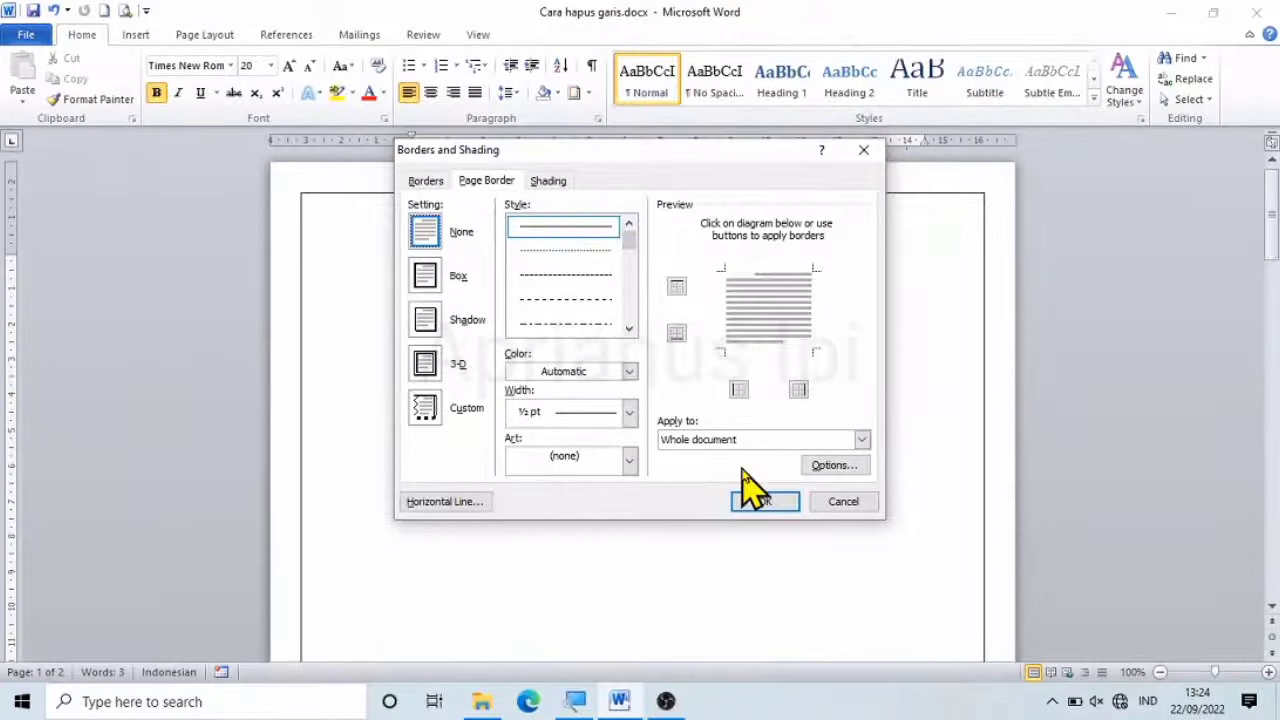
{"action": "left_click", "coordinate": [757, 503]}
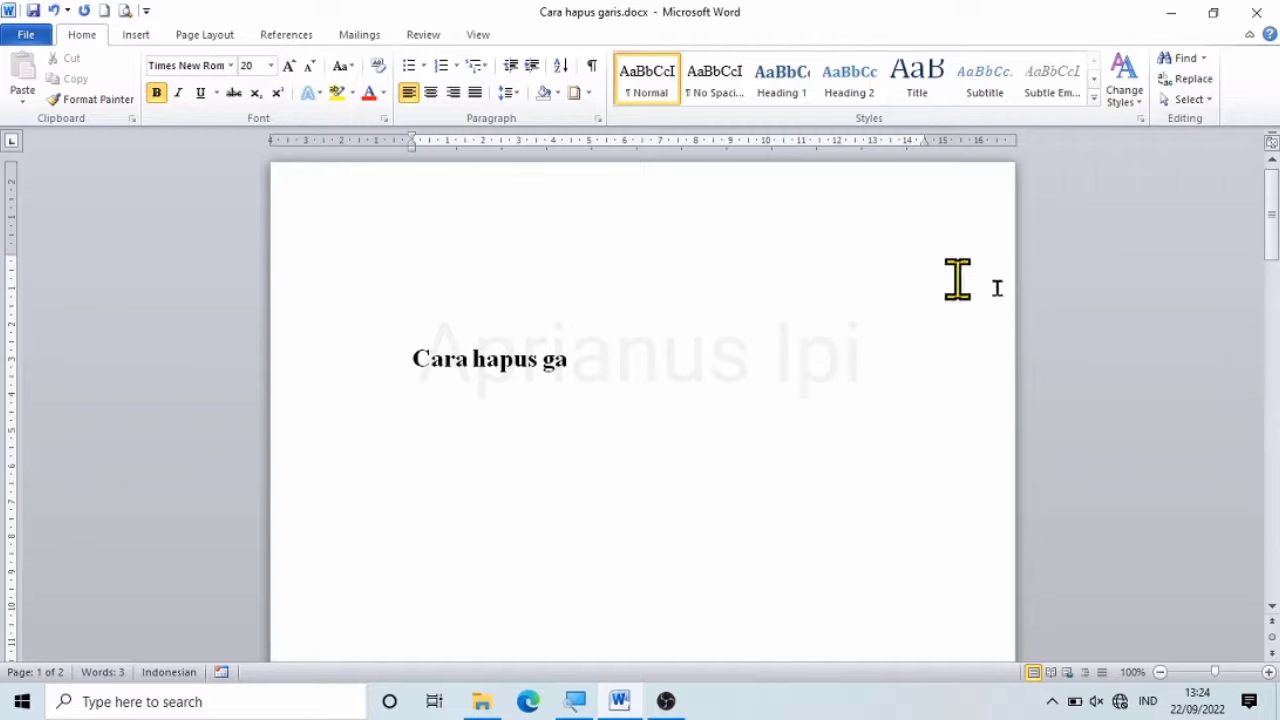
Scroll down to the bottom of page 1 to show the footer 'Cara hapus garis dan tulisan'.
{"action": "left_click_drag", "start_coordinate": [1272, 240], "coordinate": [1272, 385]}
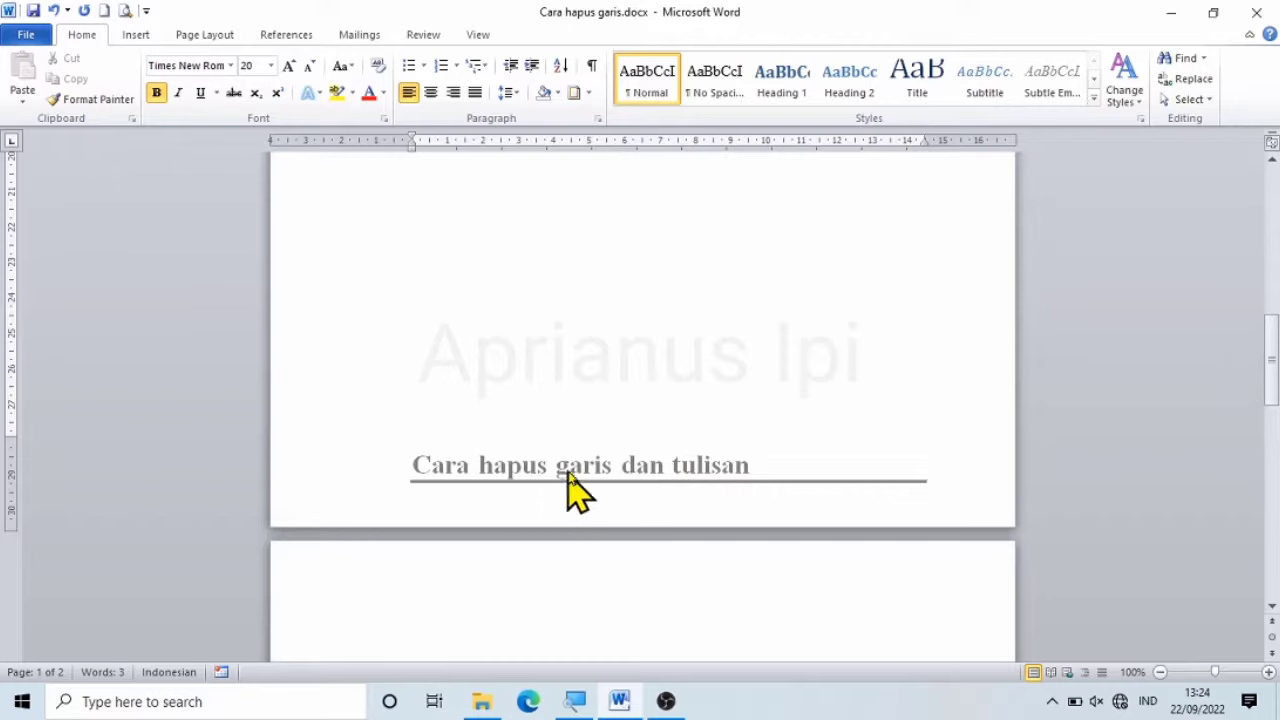
Open the footer holding 'Cara hapus garis dan tulisan' for editing via Edit Footer.
{"action": "right_click", "coordinate": [573, 474]}
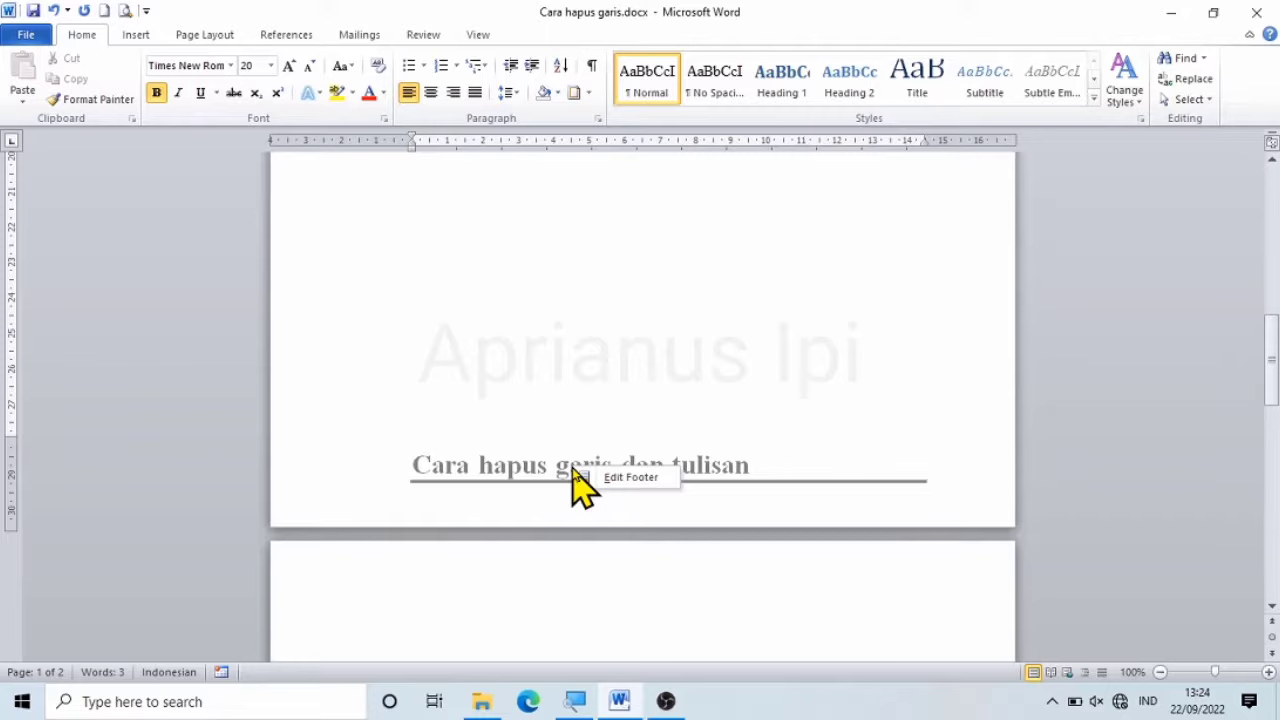
{"action": "left_click", "coordinate": [704, 388]}
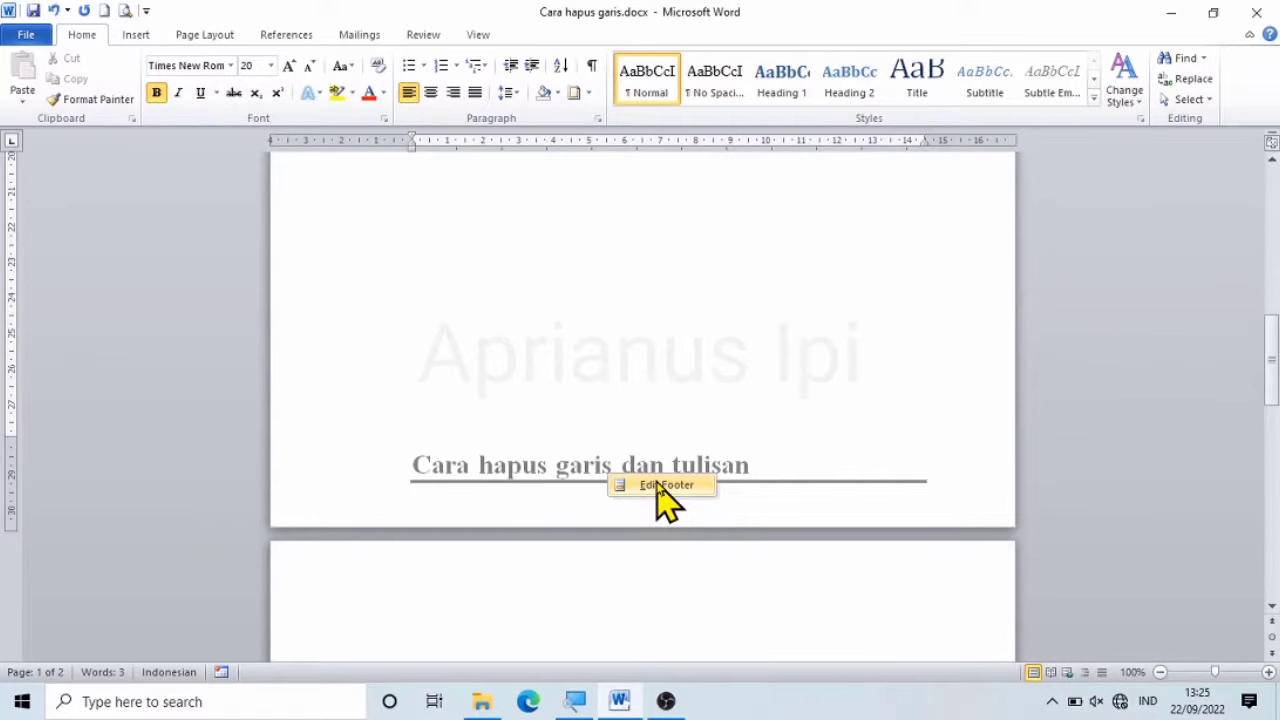
{"action": "left_click", "coordinate": [658, 488]}
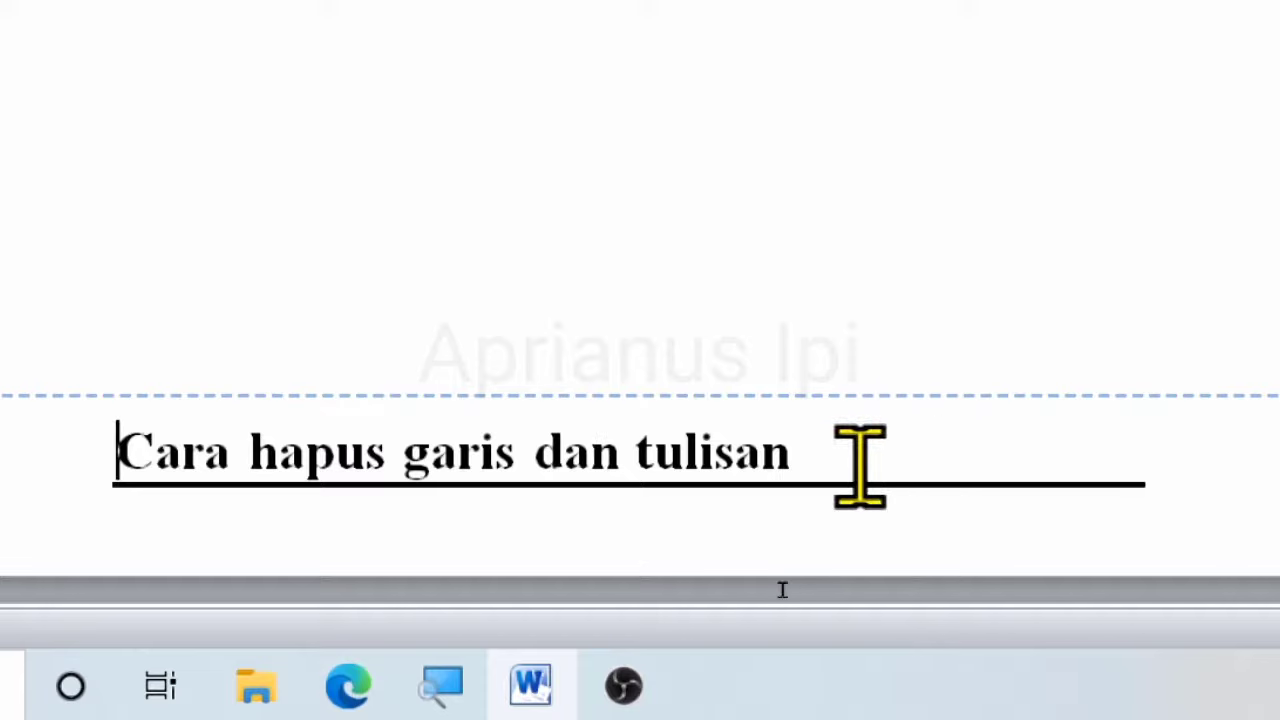
Backspace the footer text from its end, starting to remove 'Cara hapus garis dan tulisan'.
{"action": "left_click", "coordinate": [815, 450]}
{"action": "key", "text": "BackSpace"}
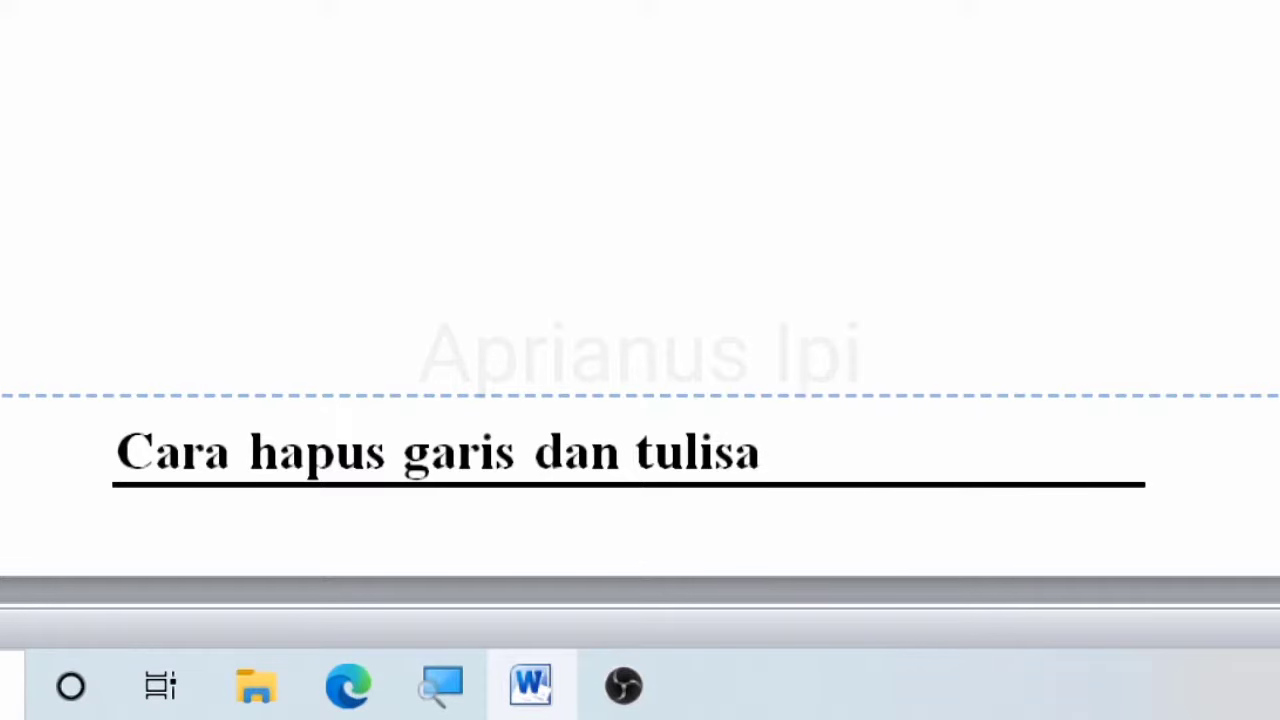
{"action": "key", "text": "BackSpace"}
{"action": "key", "text": "BackSpace"}
{"action": "key", "text": "BackSpace"}
{"action": "key", "text": "BackSpace"}
{"action": "key", "text": "BackSpace"}
{"action": "key", "text": "BackSpace"}
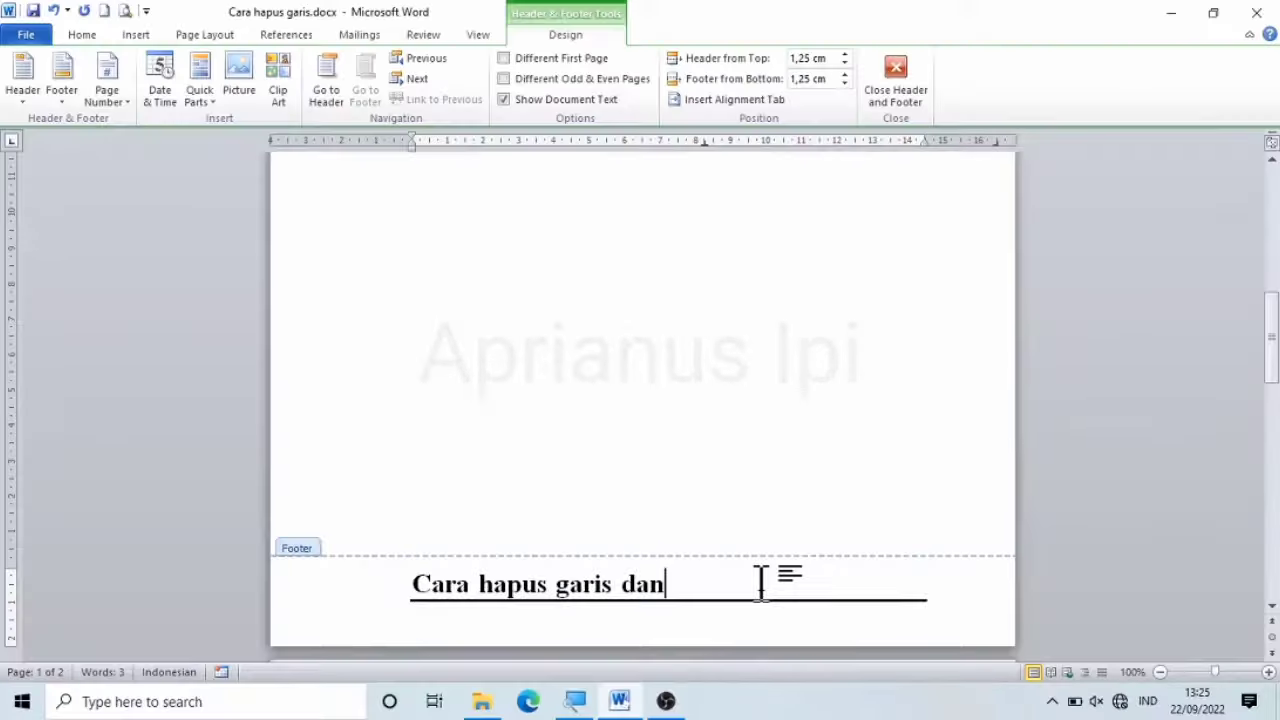
{"action": "key", "text": "BackSpace"}
{"action": "key", "text": "BackSpace"}
{"action": "key", "text": "BackSpace"}
{"action": "key", "text": "BackSpace"}
{"action": "key", "text": "BackSpace"}
{"action": "key", "text": "BackSpace"}
{"action": "key", "text": "BackSpace"}
{"action": "key", "text": "BackSpace"}
{"action": "key", "text": "BackSpace"}
{"action": "key", "text": "BackSpace"}
{"action": "key", "text": "BackSpace"}
{"action": "key", "text": "BackSpace"}
{"action": "key", "text": "BackSpace"}
{"action": "key", "text": "BackSpace"}
{"action": "key", "text": "BackSpace"}
{"action": "key", "text": "BackSpace"}
{"action": "key", "text": "BackSpace"}
{"action": "key", "text": "BackSpace"}
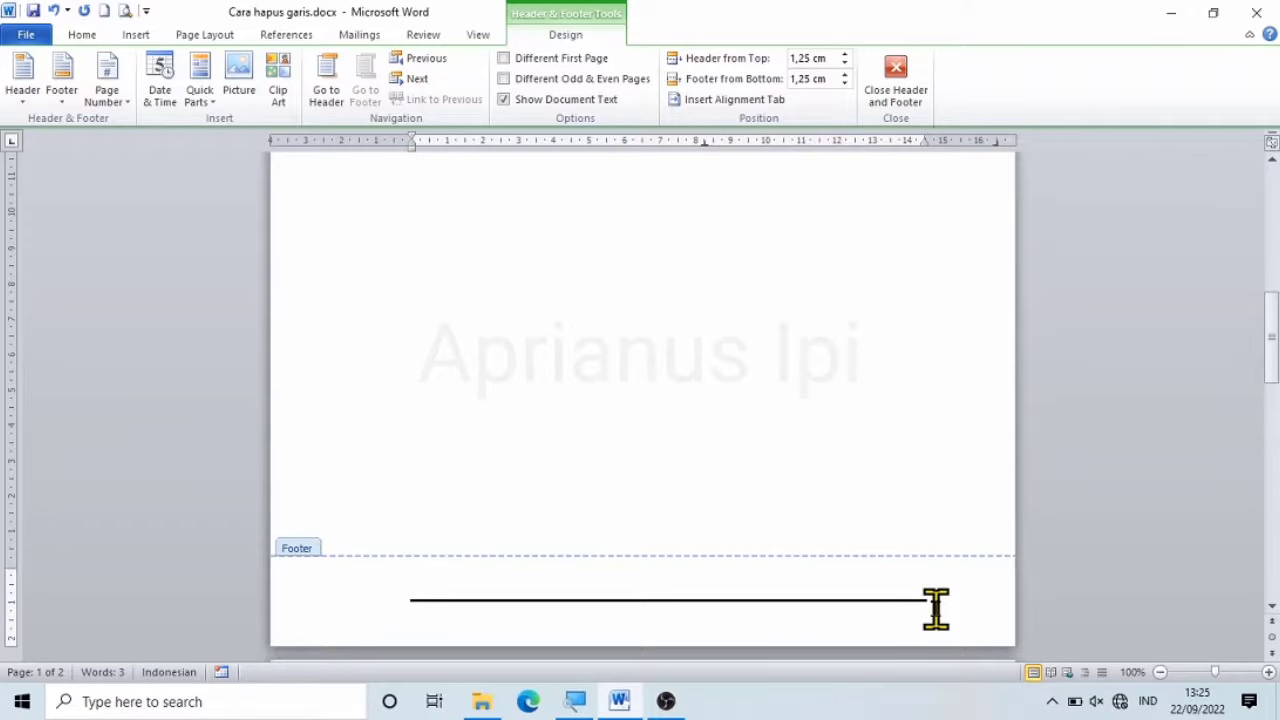
Remove the footer's line by choosing No Border from the Home tab's Borders dropdown.
{"action": "left_click", "coordinate": [82, 35]}
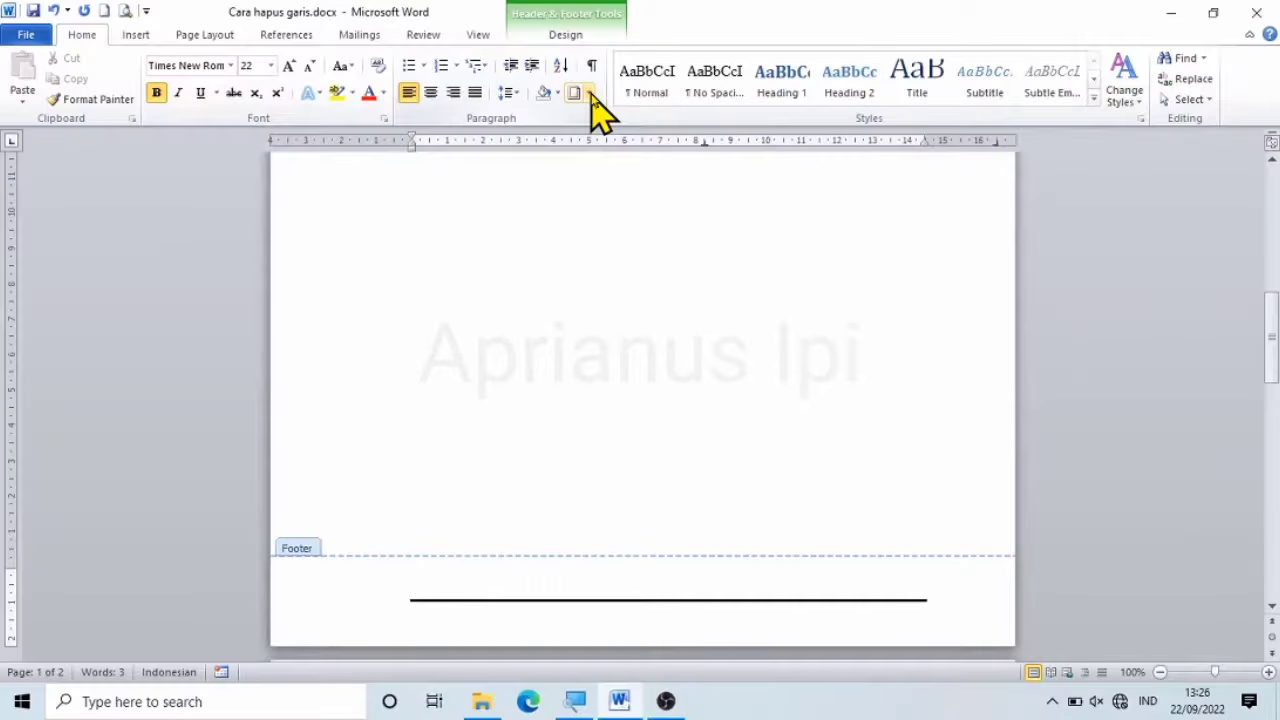
{"action": "left_click", "coordinate": [591, 94]}
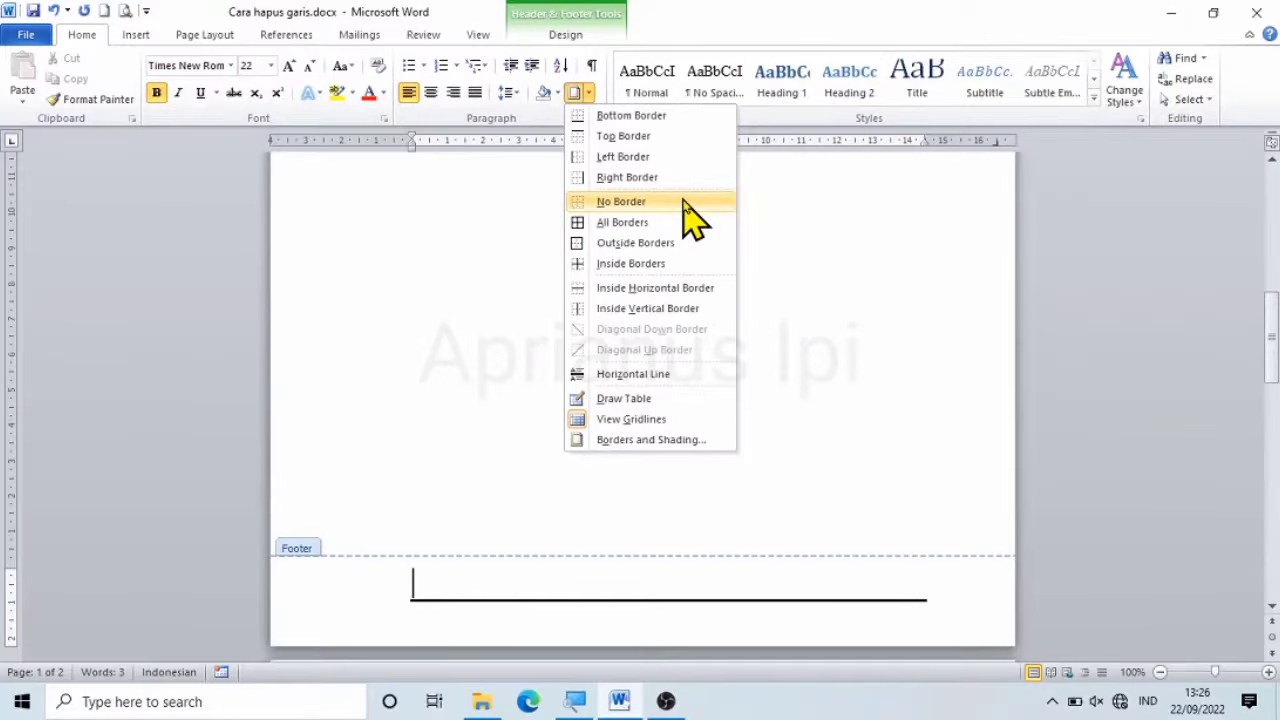
{"action": "left_click", "coordinate": [684, 202]}
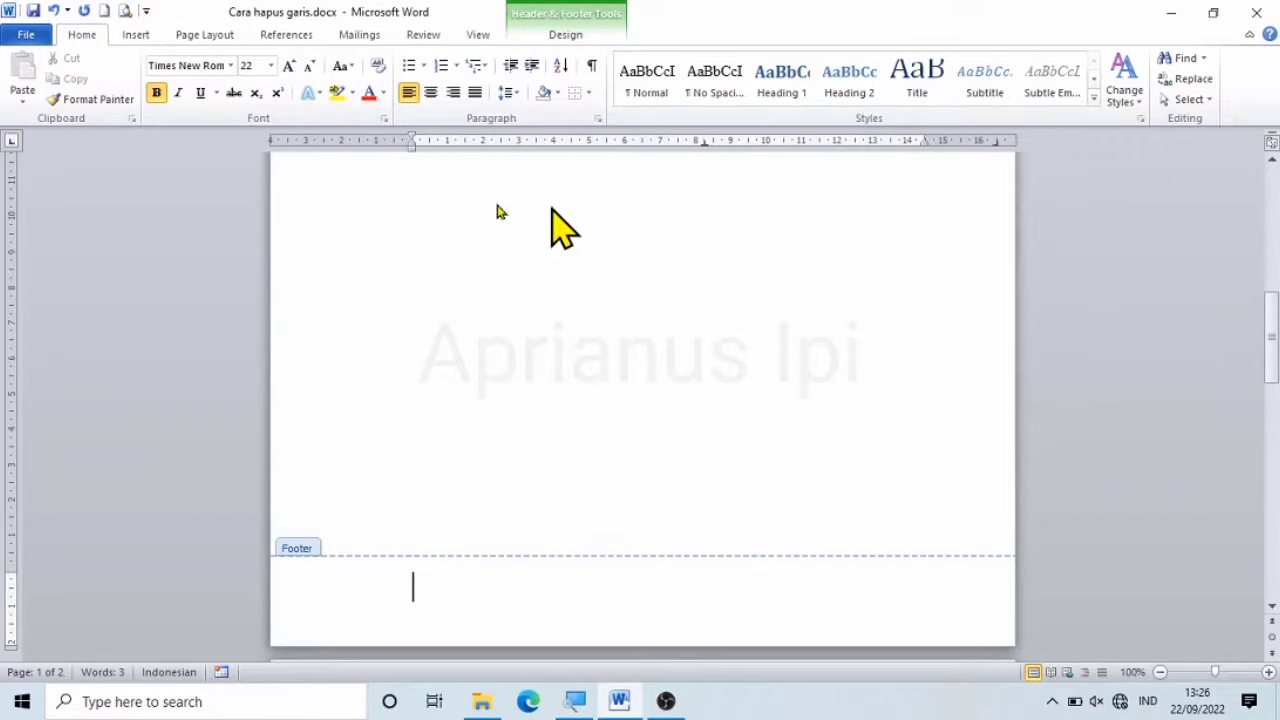
Close footer editing and move through the body to check page 2 is clean.
{"action": "double_click", "coordinate": [658, 282]}
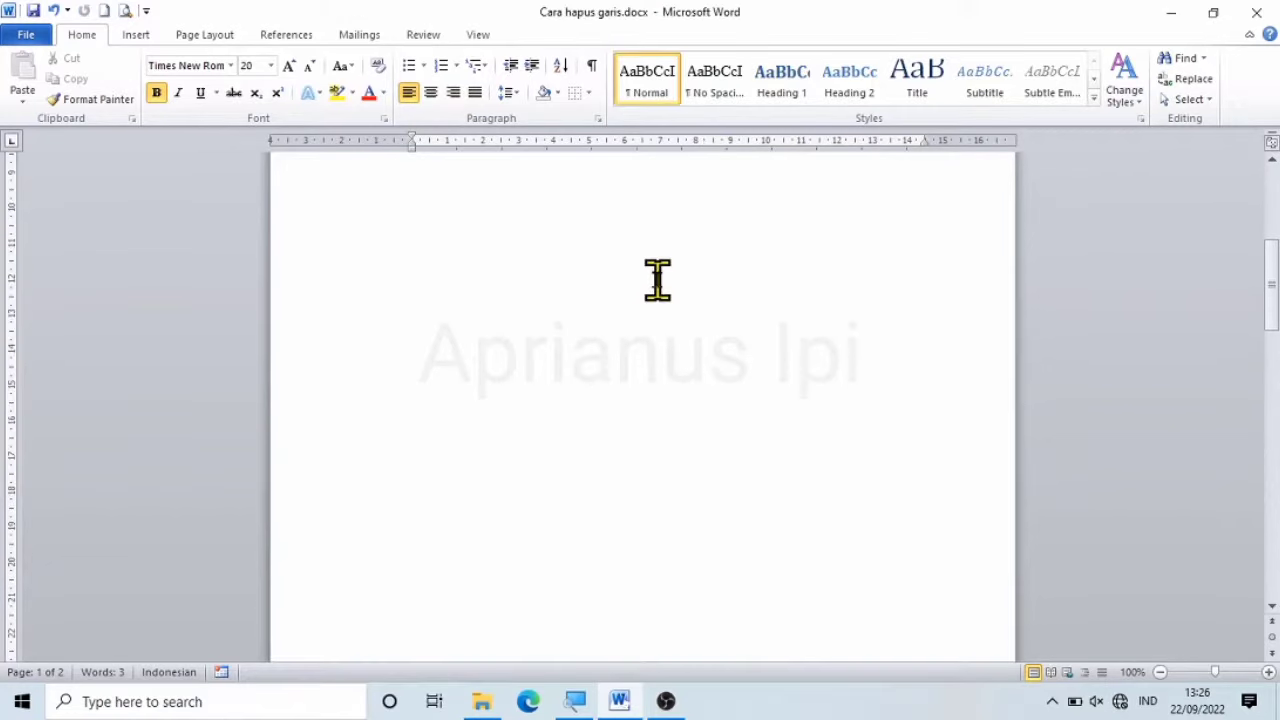
{"action": "key", "text": "Return"}
{"action": "key", "text": "Return"}
{"action": "key", "text": "Return"}
{"action": "key", "text": "Return"}
{"action": "key", "text": "Return"}
{"action": "key", "text": "Return"}
{"action": "key", "text": "Return"}
{"action": "key", "text": "Return"}
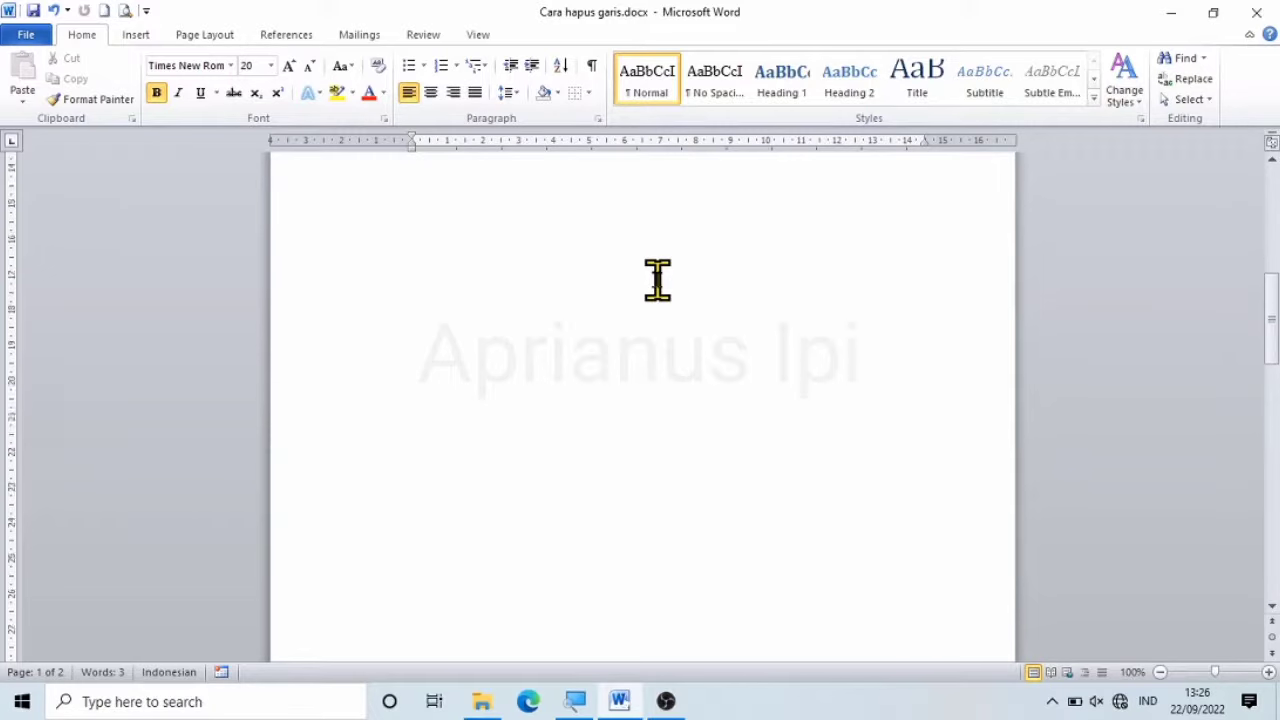
{"action": "key", "text": "Return"}
{"action": "key", "text": "Return"}
{"action": "key", "text": "BackSpace"}
{"action": "key", "text": "BackSpace"}
{"action": "key", "text": "BackSpace"}
{"action": "key", "text": "BackSpace"}
{"action": "key", "text": "BackSpace"}
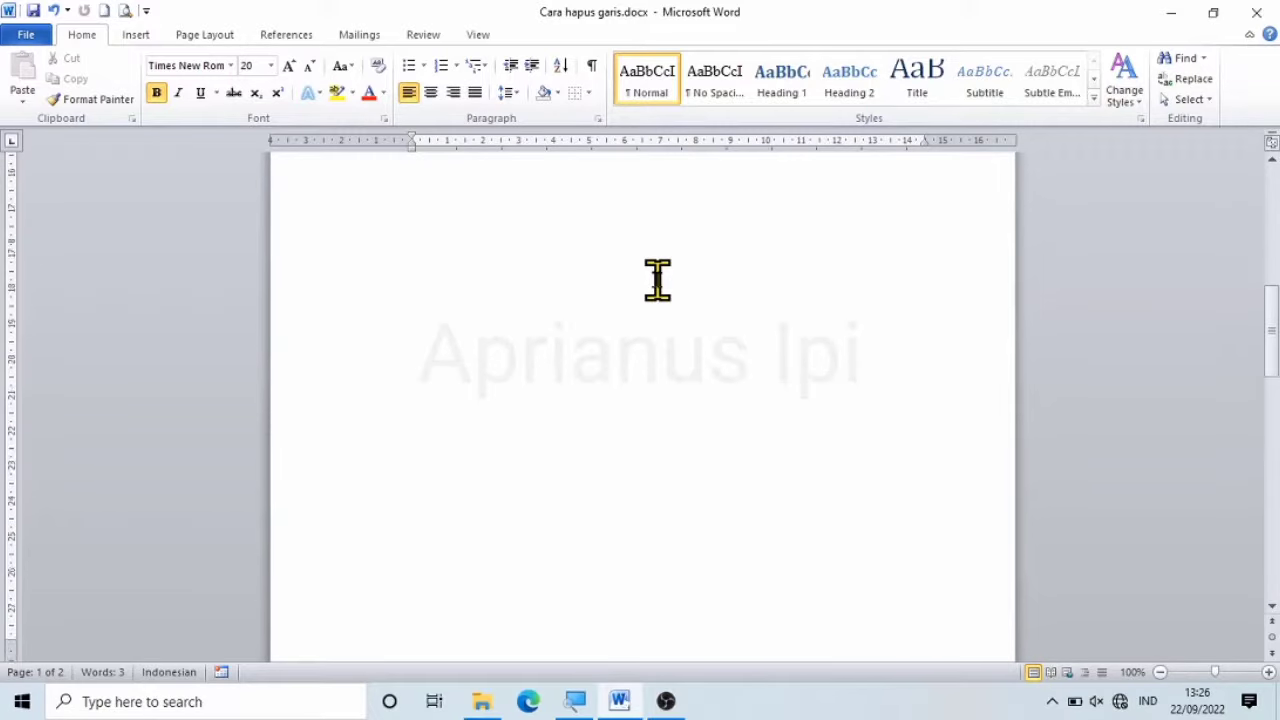